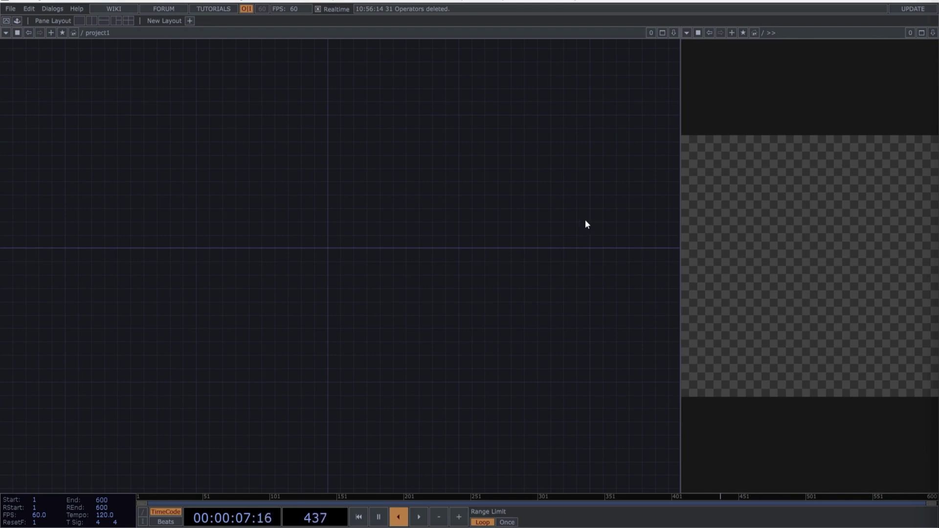
Step: Add the Pseudo_Liquid_V01 component from My Components > Pseudo Liquids to the empty project1 network
left_click(17, 21)
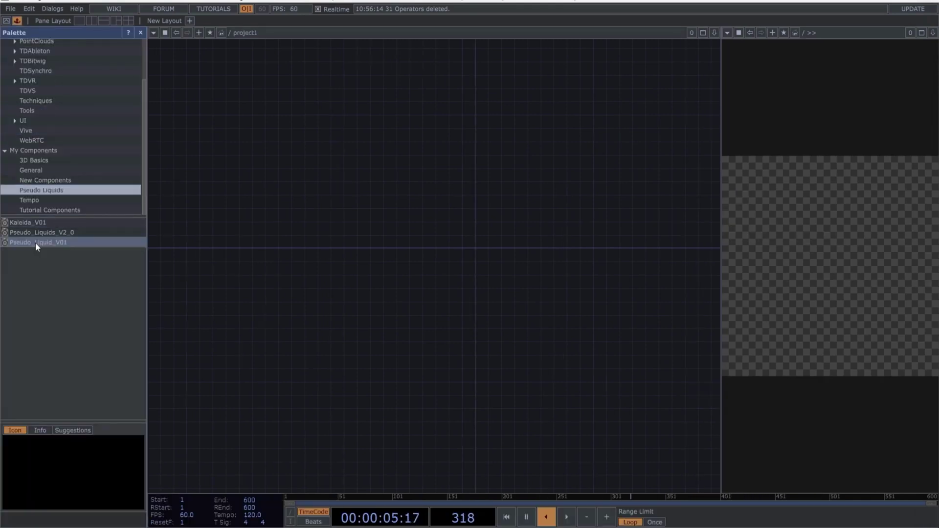
left_click_drag(25, 242, 377, 243)
left_click(141, 32)
scroll(254, 230, "up", 5)
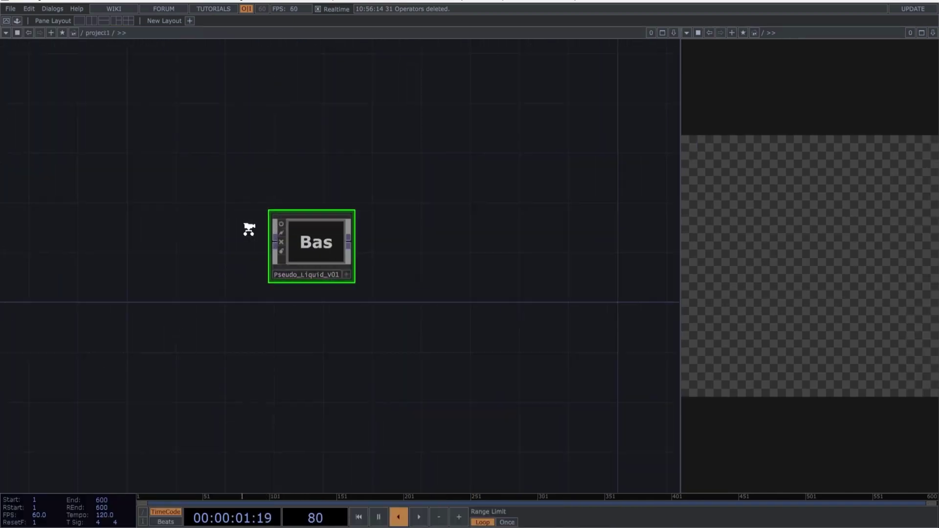
left_click_drag(335, 245, 202, 243)
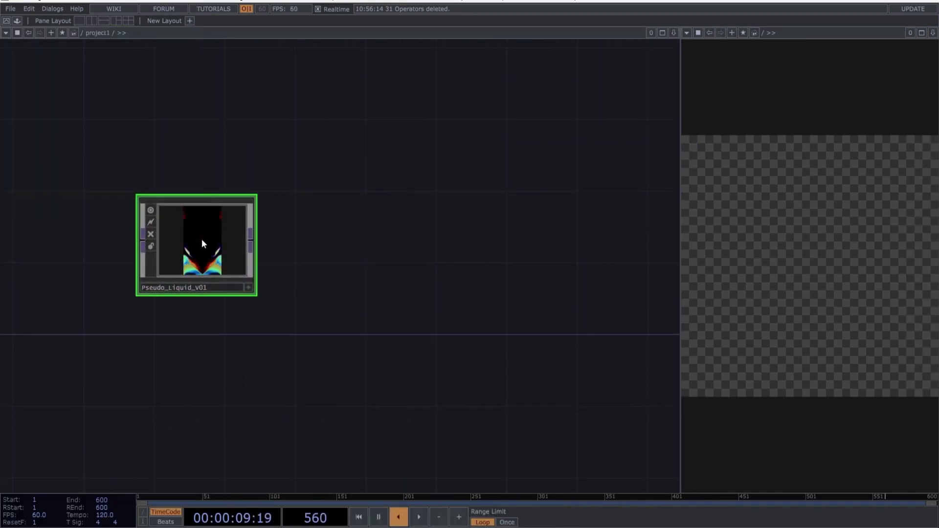
scroll(203, 243, "down", 2)
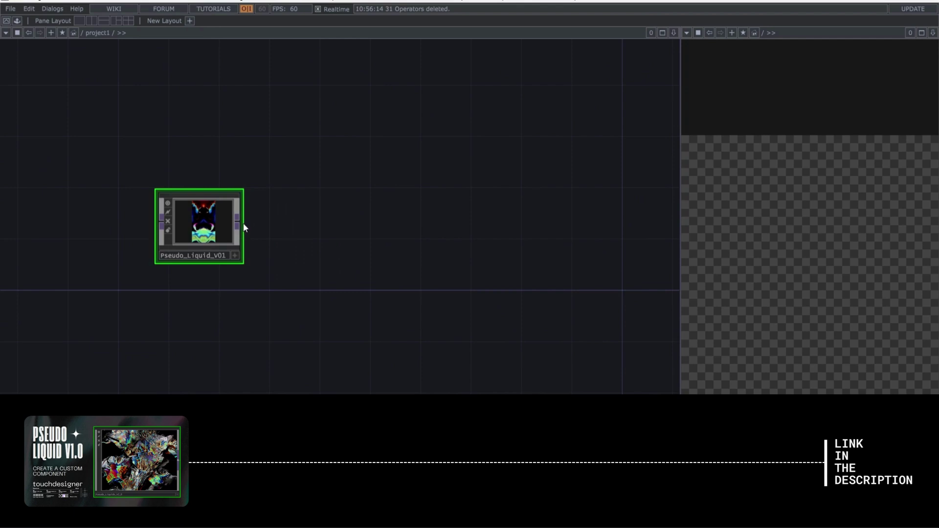
Step: Branch the Pseudo_Liquid_V01 output into a Null and an Edge–Mirror chain, and combine both branches in a Composite TOP
right_click(233, 223)
key("Escape")
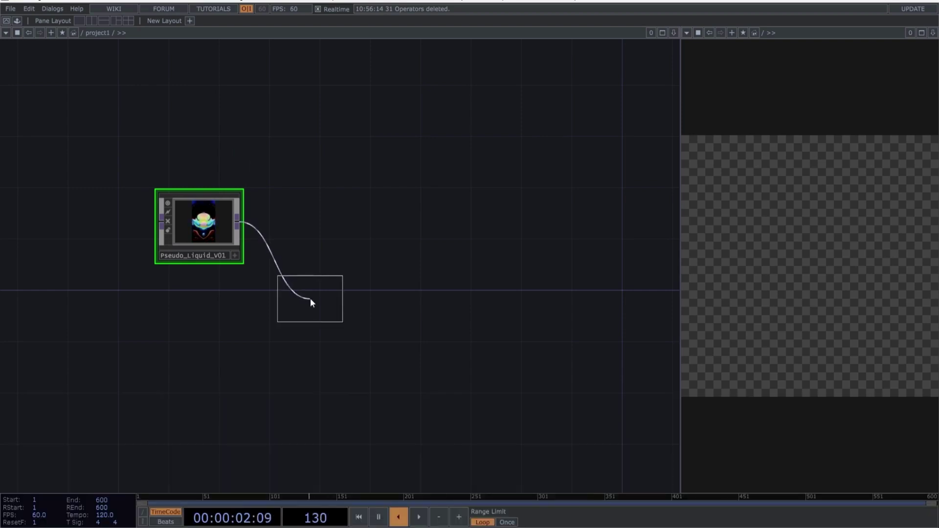
left_click(311, 300)
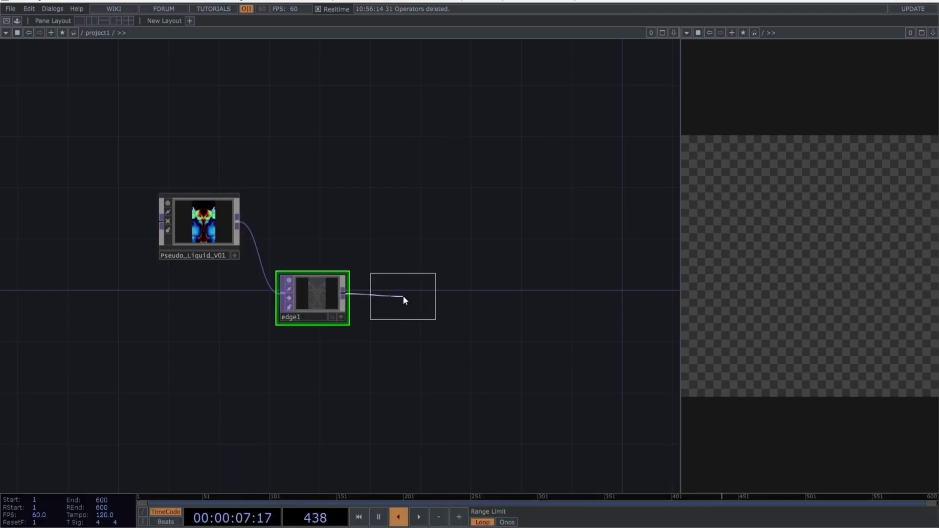
left_click(403, 300)
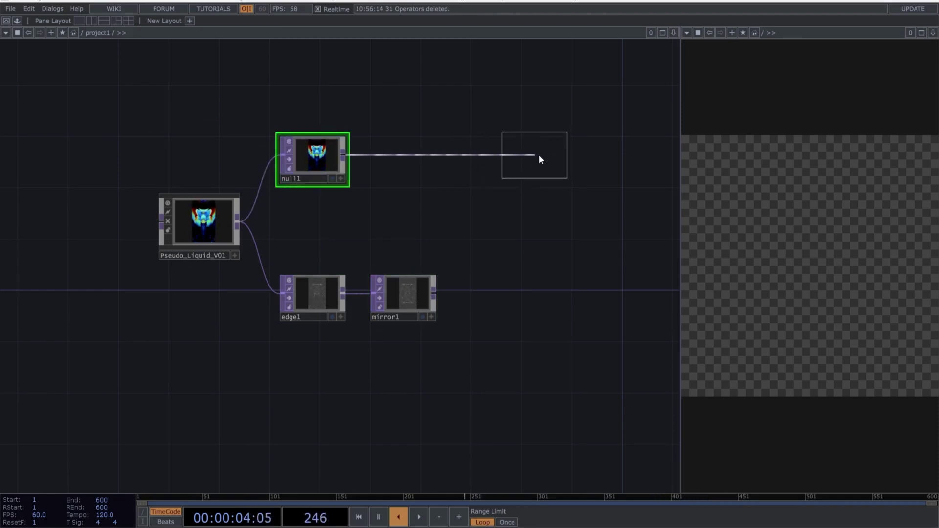
left_click(539, 155)
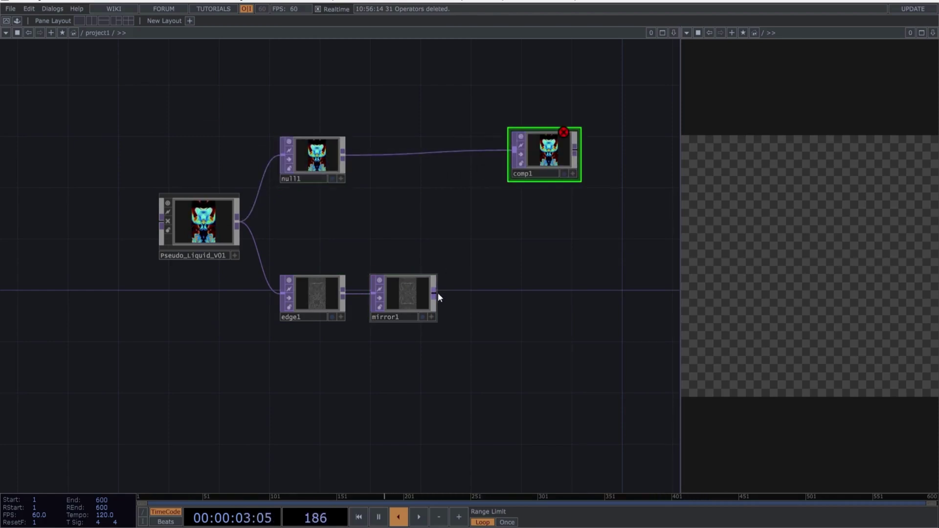
left_click_drag(439, 293, 535, 155)
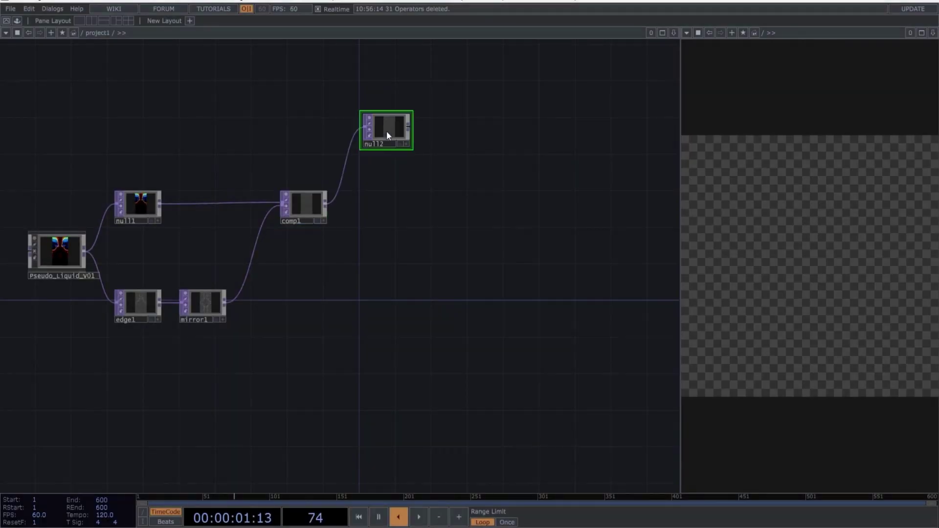
Step: Add a pair of chained Null TOPs after comp1 and duplicate it to make four parallel branches
key("ctrl+c")
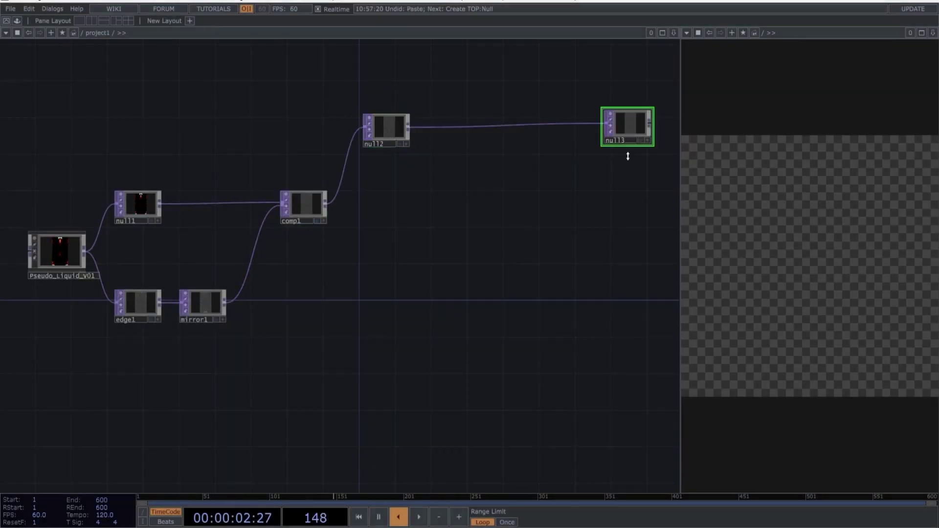
left_click_drag(645, 171, 368, 110)
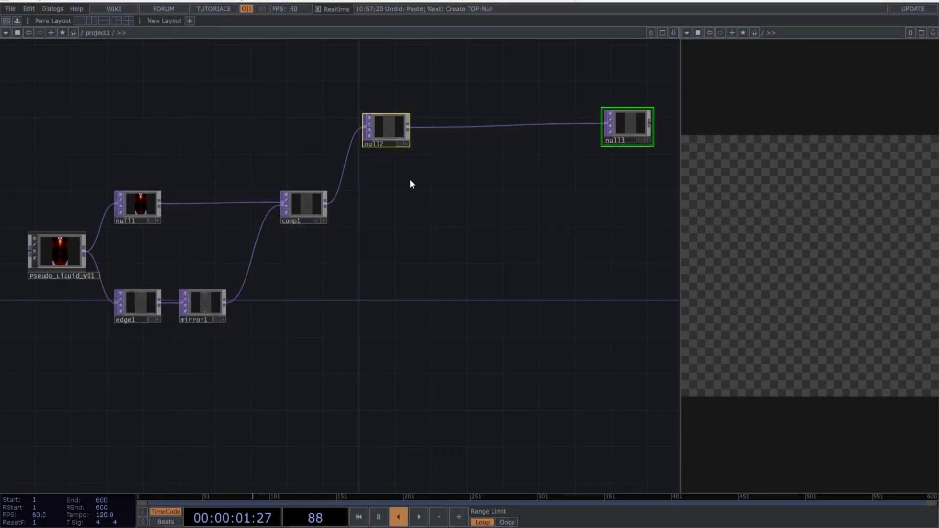
key("ctrl+c")
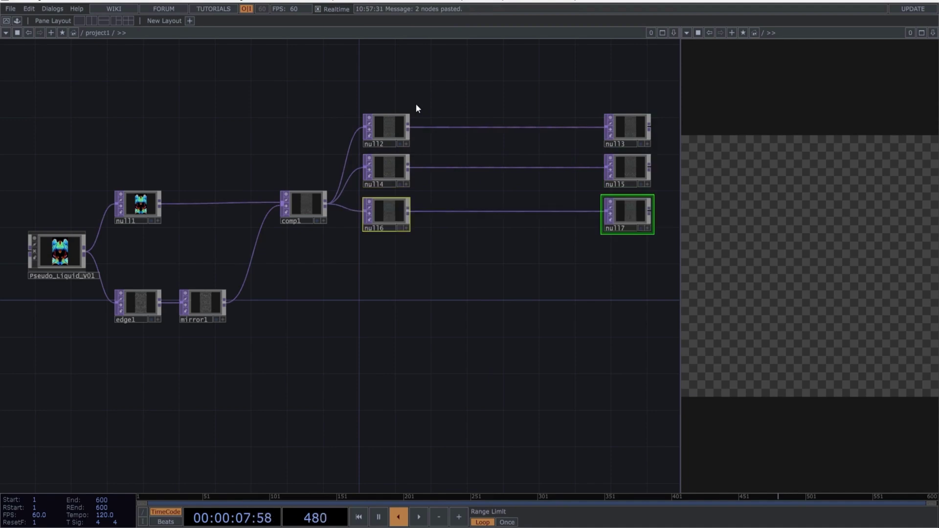
key("ctrl+v")
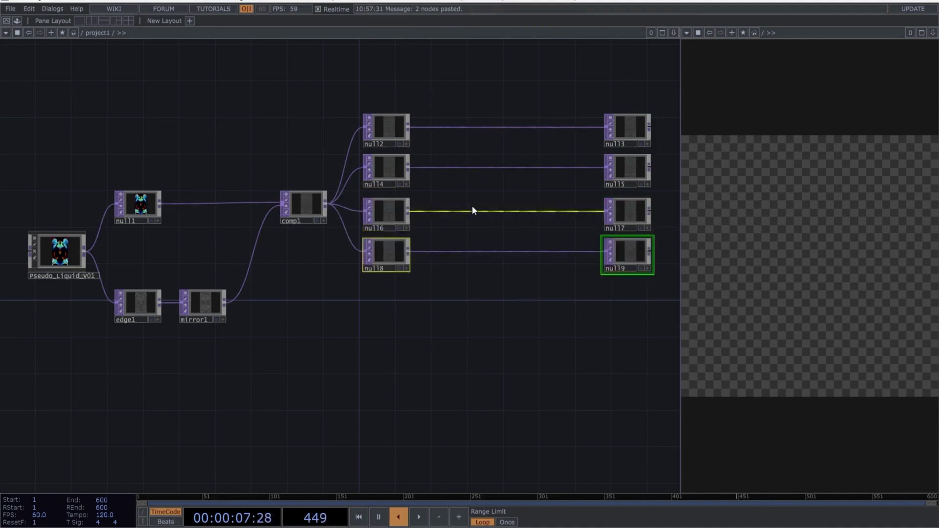
Step: Insert a Normal Map, a Blur and two Level TOPs between the Null pairs, one per branch
left_click_drag(423, 196, 265, 188)
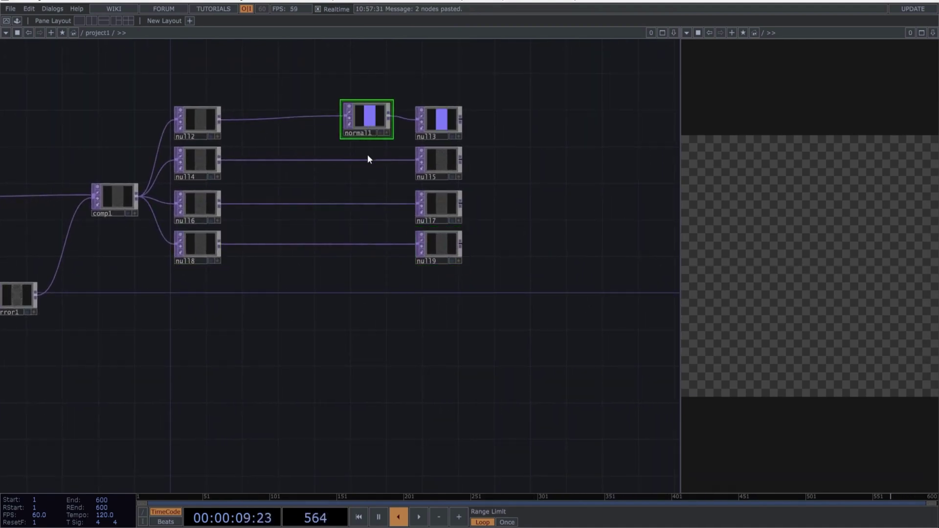
right_click(368, 160)
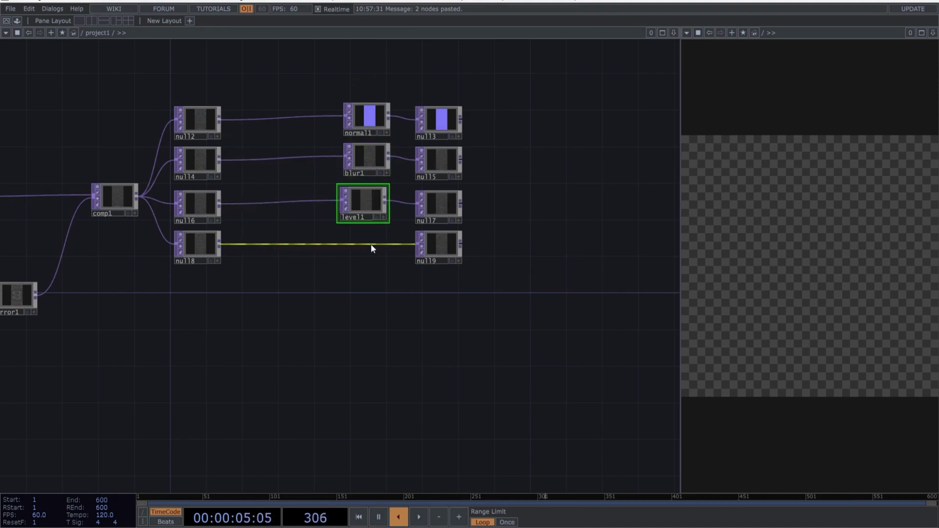
right_click(371, 245)
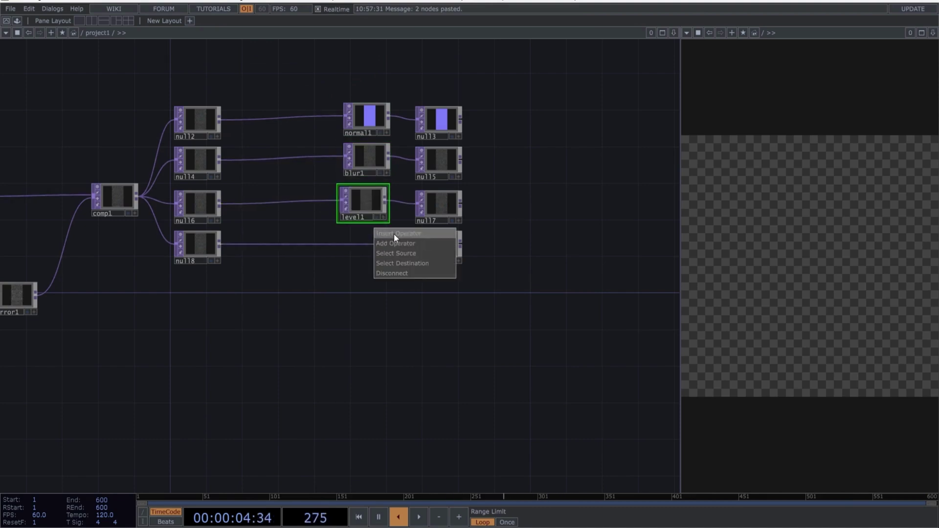
left_click(395, 233)
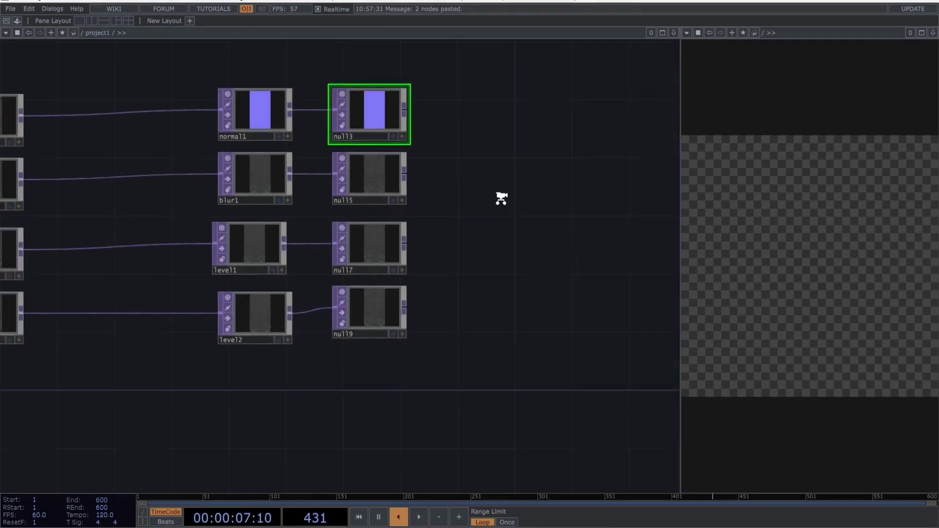
Step: Rename the four end Nulls as bump, height, metallic and ambiento
left_click_drag(499, 199, 374, 201)
scroll(411, 210, "down", 3)
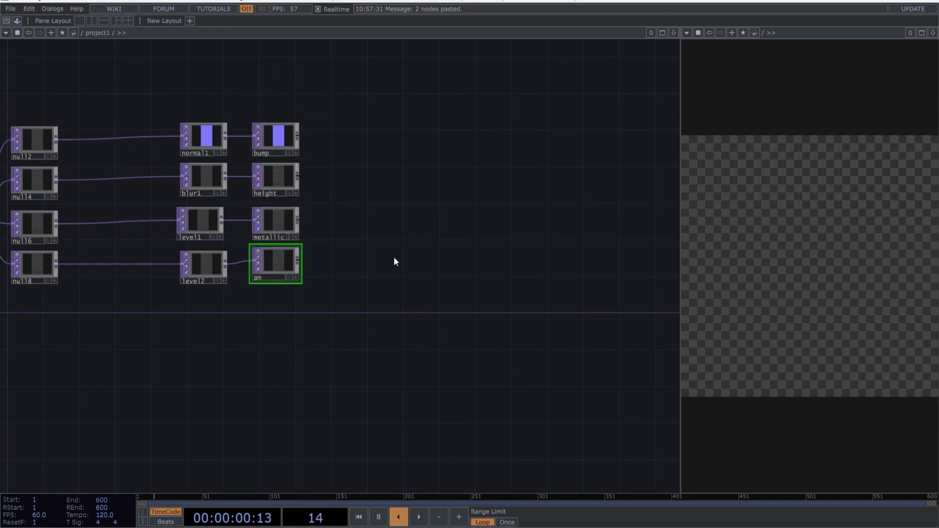
type("biento")
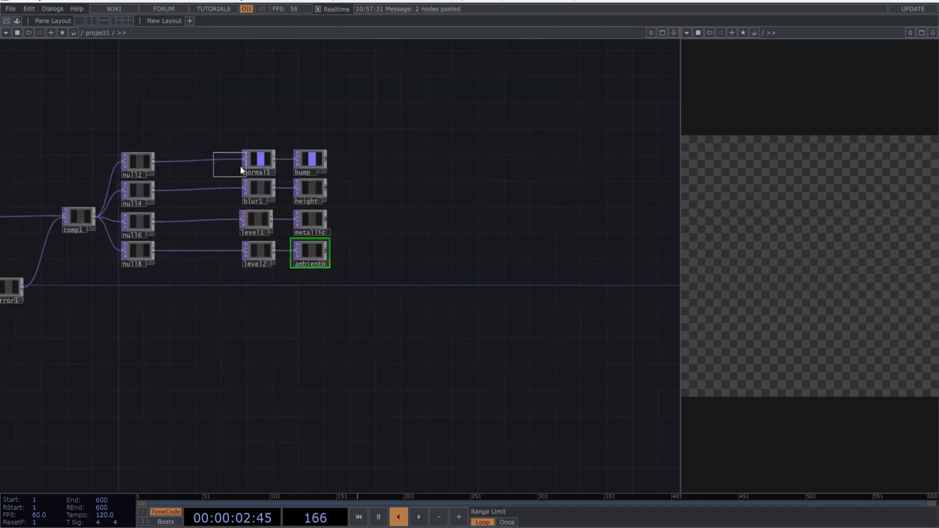
Step: Add a PBR material and assign bump to its Normal Map and height to its enabled Height Map
left_click(398, 203)
key("p")
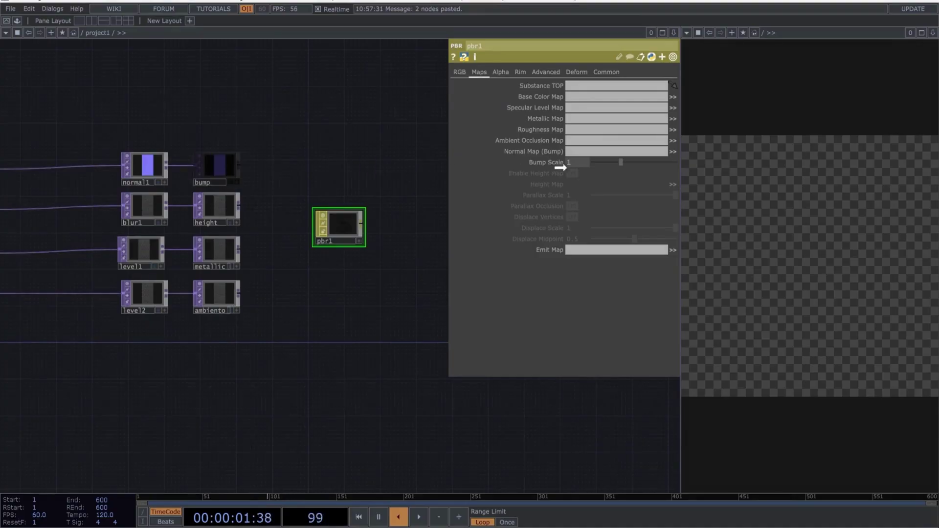
left_click_drag(217, 165, 616, 151)
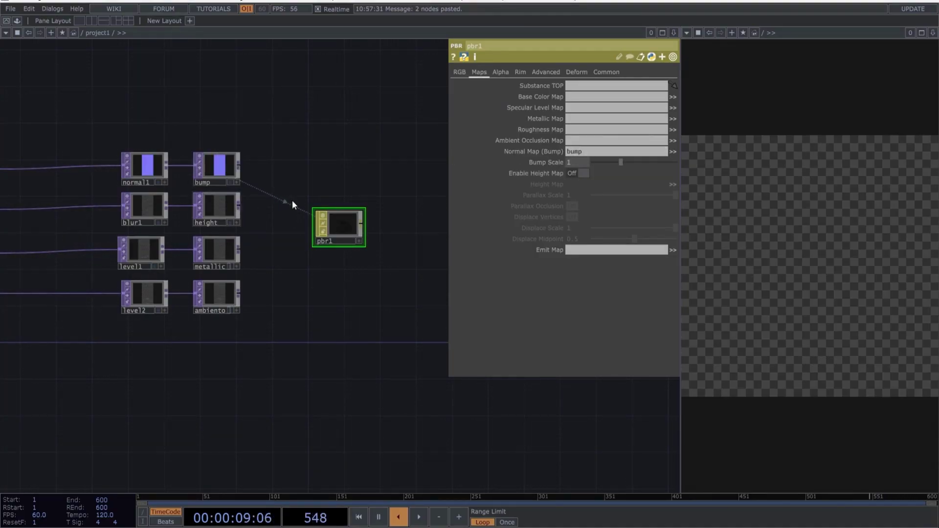
left_click(585, 173)
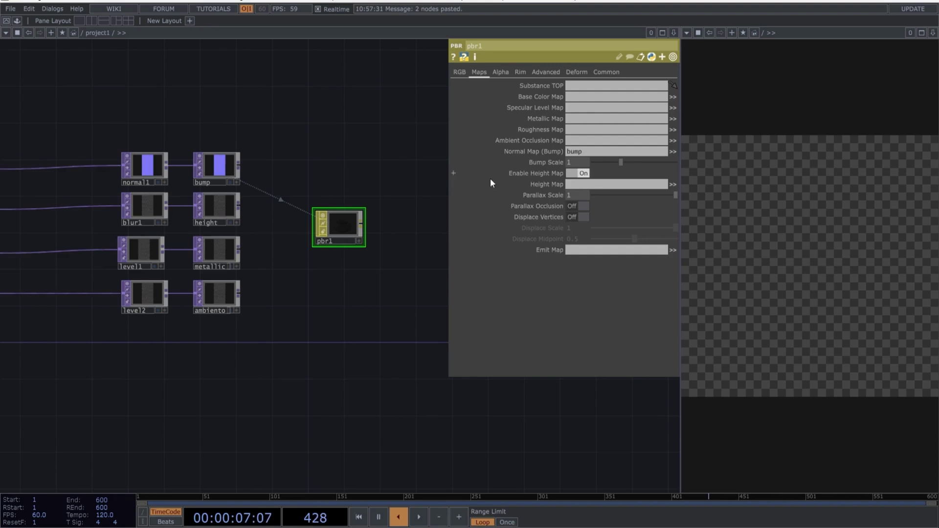
left_click_drag(223, 204, 587, 186)
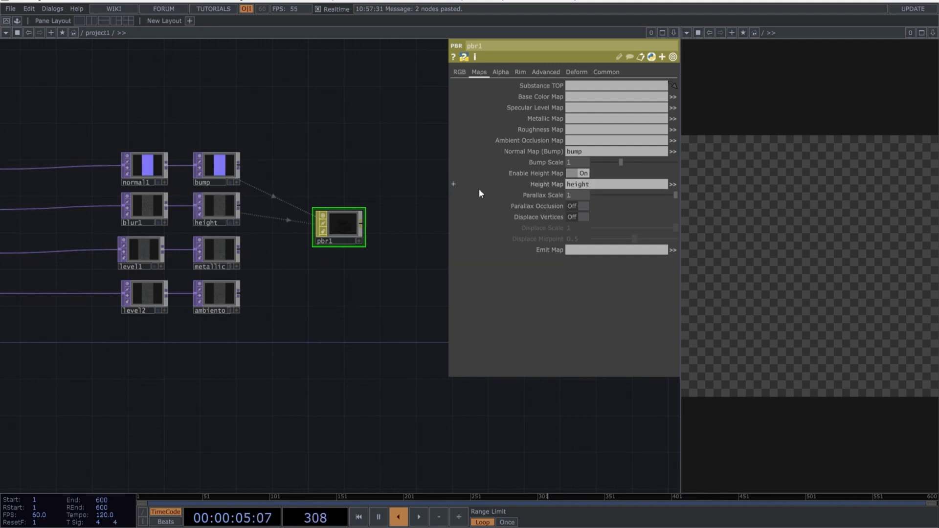
Step: Assign metallic to the PBR material's Base Color and Metallic Maps, and ambiento to its Ambient Occlusion Map
left_click_drag(225, 248, 576, 97)
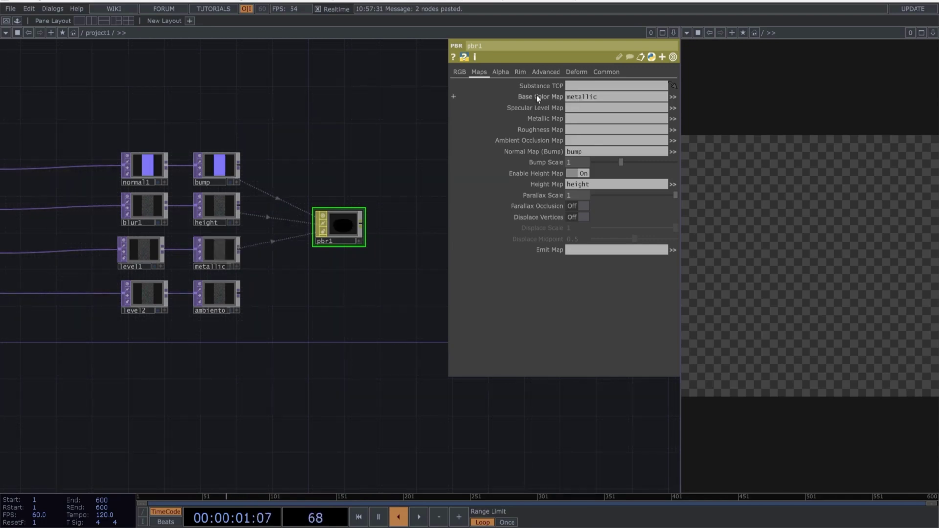
left_click_drag(220, 249, 592, 119)
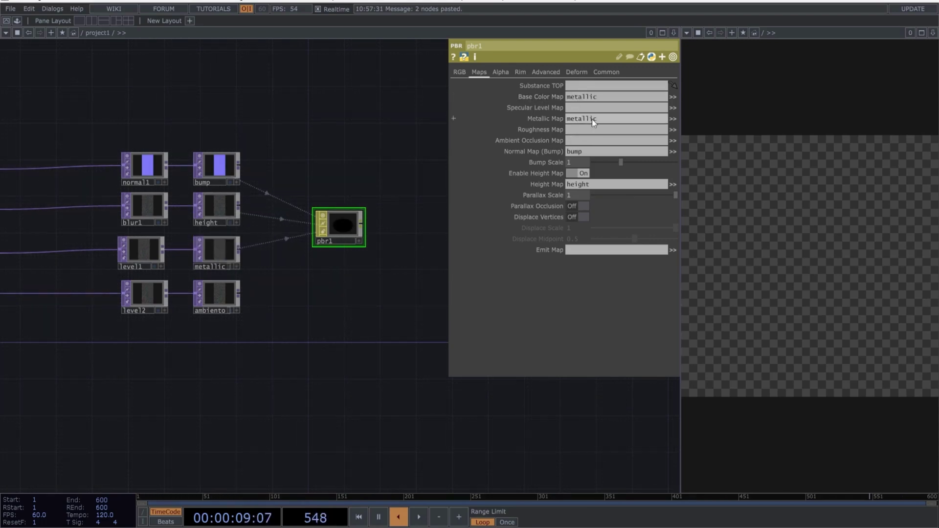
left_click_drag(218, 297, 578, 141)
Step: Build a chain of Grid, Attribute Create and Material SOPs feeding a Geometry COMP below the texture network
scroll(386, 185, "down", 2)
scroll(384, 189, "down", 2)
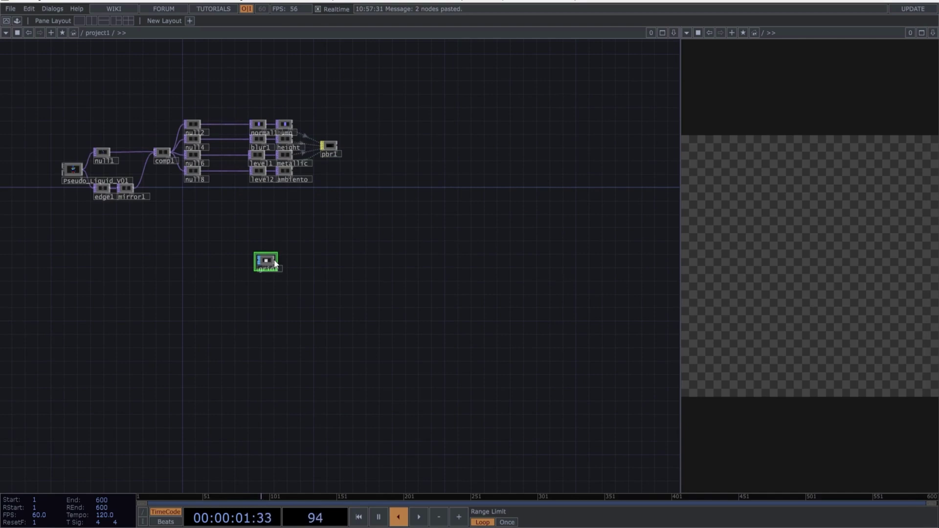
key("Tab")
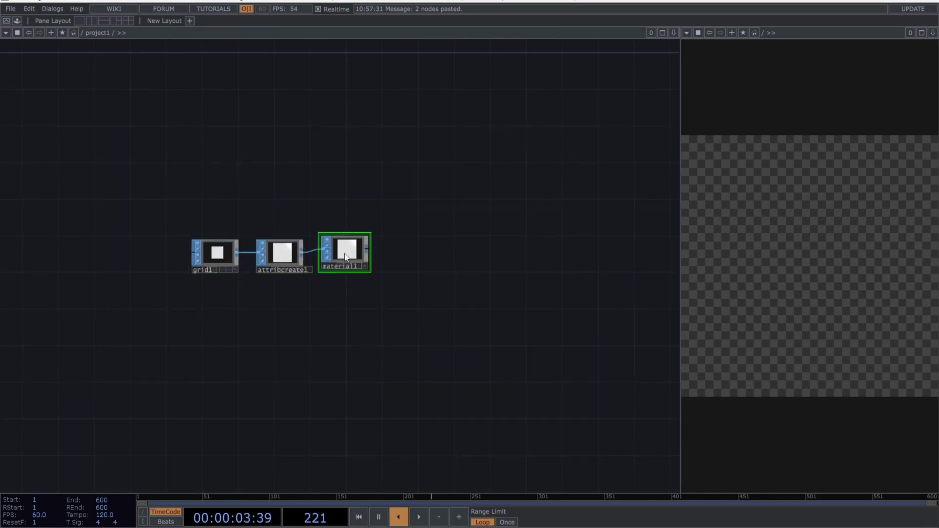
scroll(473, 219, "down", 3)
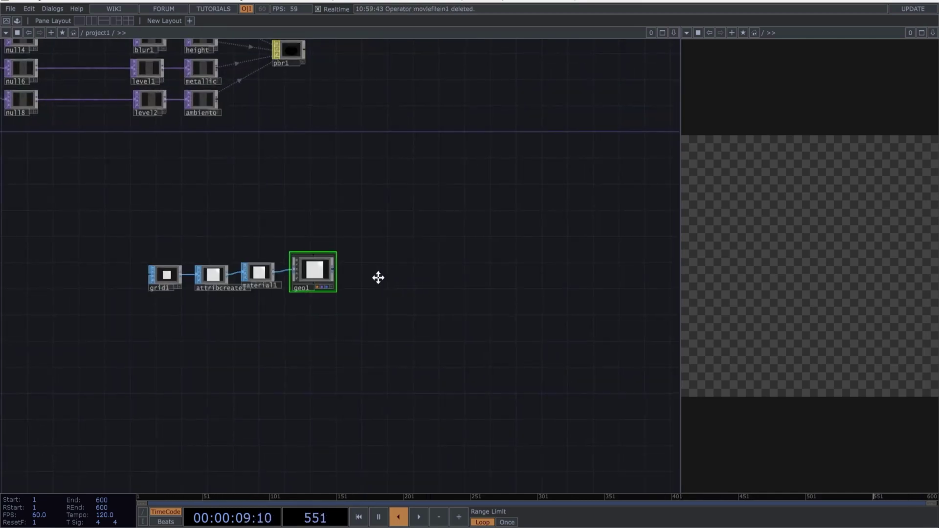
Step: Add a Render TOP after geo1, feed it into both inputs of a Displace TOP, and follow that with an RGB Key
left_click_drag(378, 277, 347, 283)
scroll(346, 283, "down", 2)
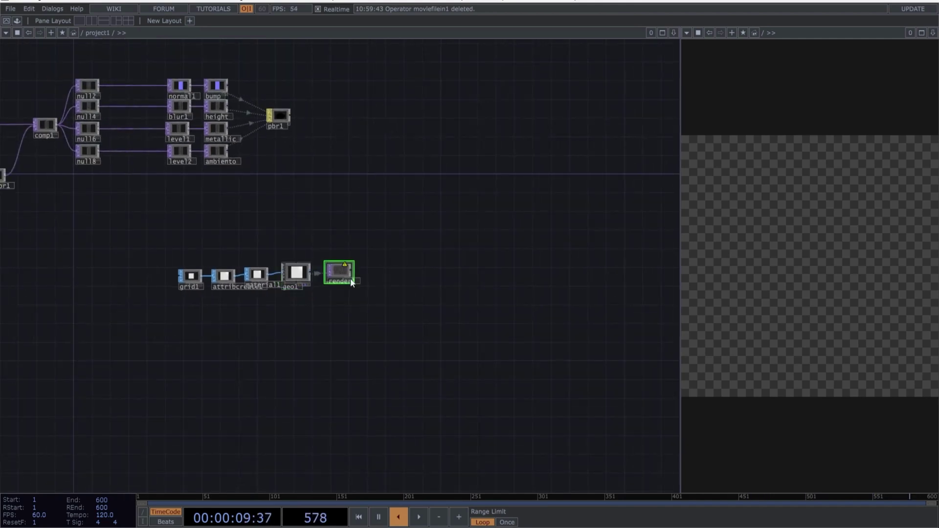
scroll(353, 276, "up", 3)
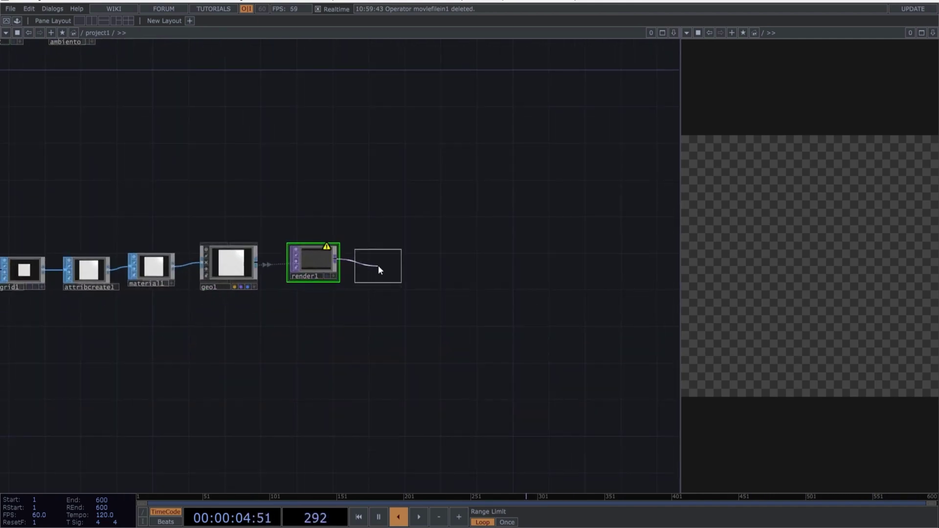
left_click(379, 263)
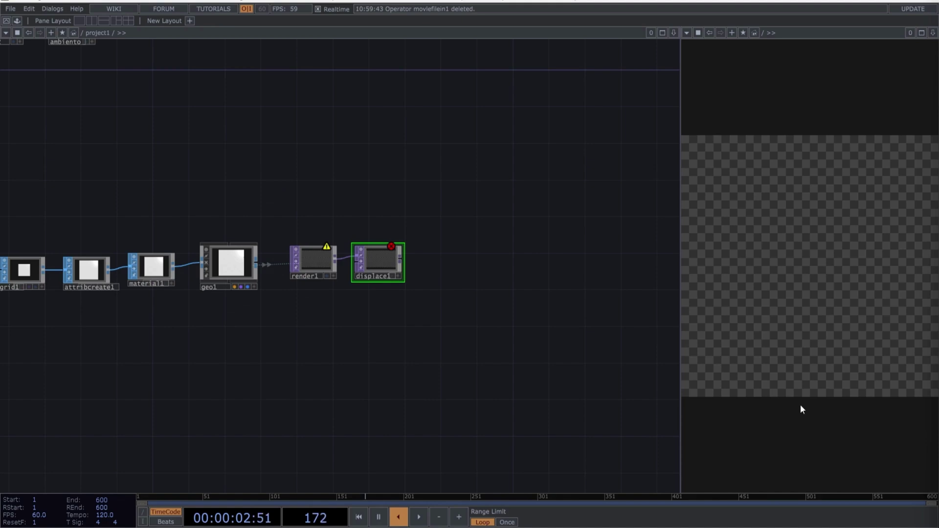
left_click(336, 259)
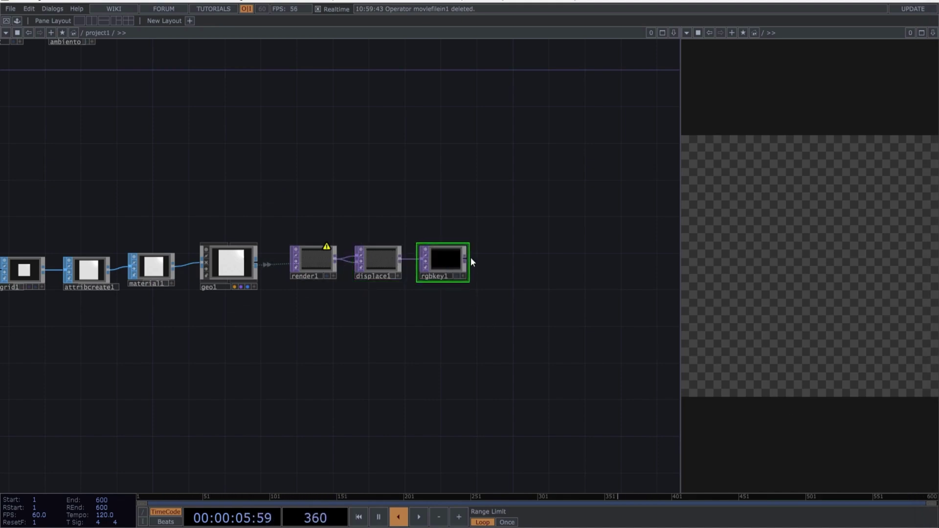
Step: Composite a new Constant TOP with rgbkey1 and send the result to an Out TOP
key("Tab")
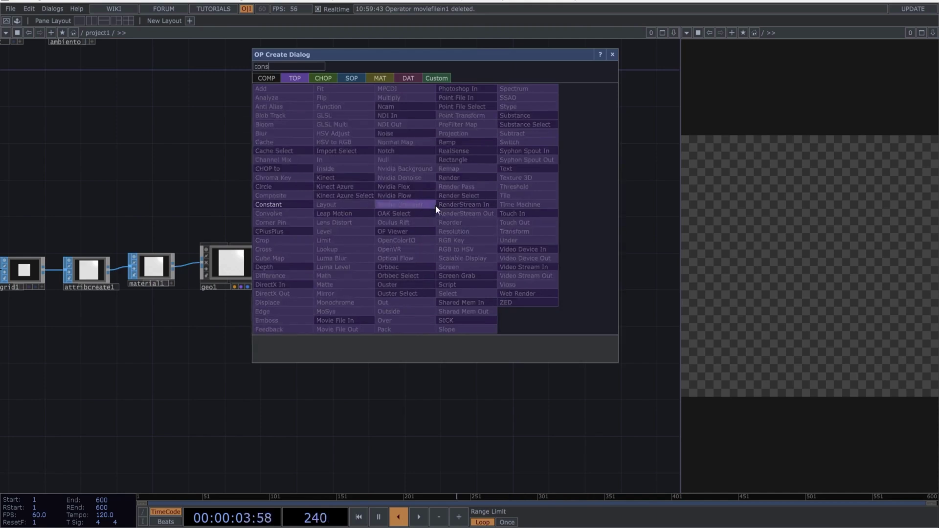
left_click(292, 204)
left_click(441, 200)
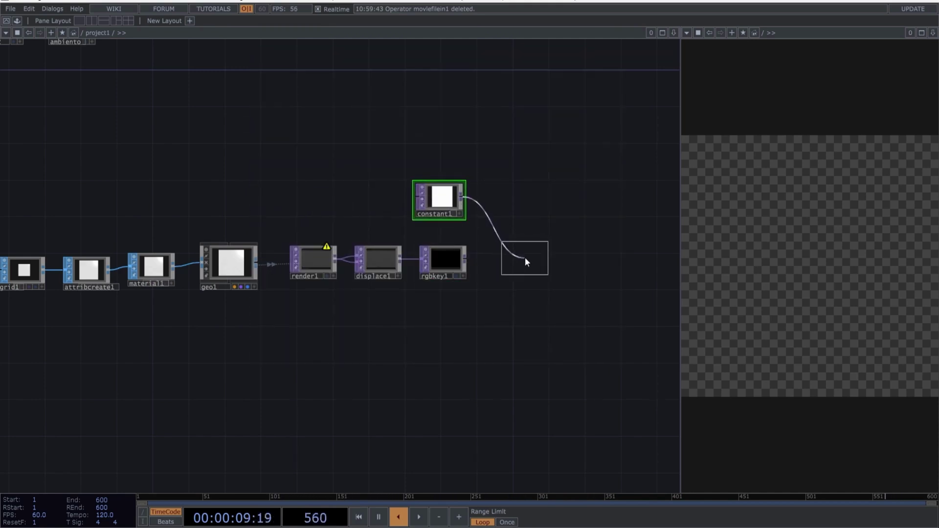
left_click(524, 257)
left_click_drag(466, 258, 502, 258)
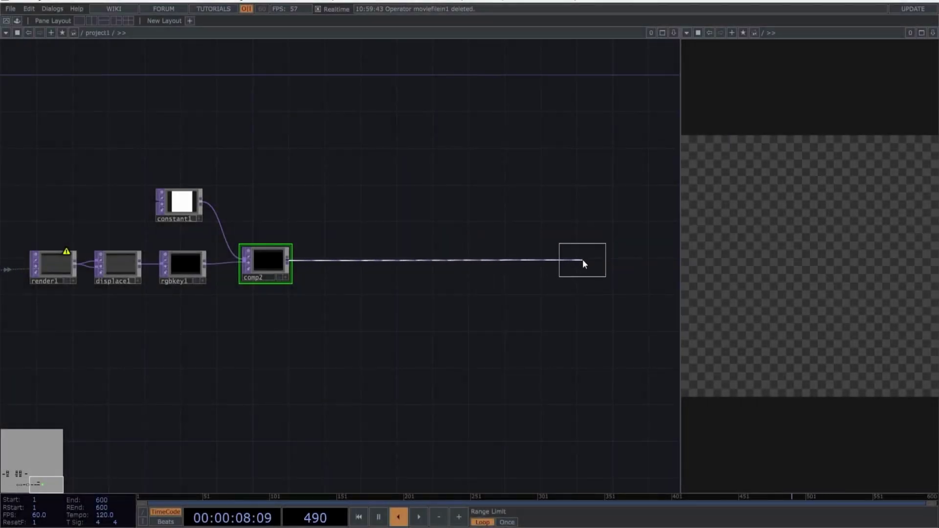
left_click(582, 260)
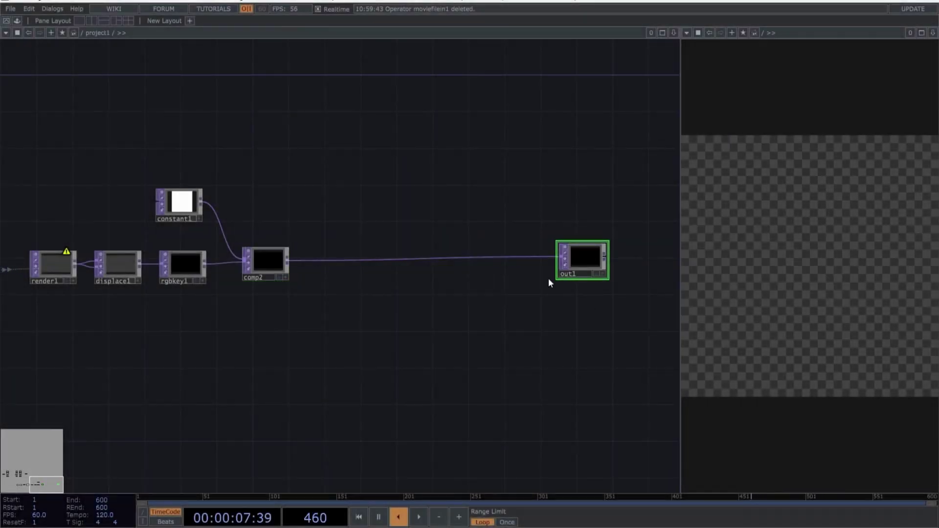
Step: Add an Environment Light COMP above geo1 to light the render
scroll(483, 338, "down", 3)
left_click_drag(483, 325, 572, 295)
scroll(351, 258, "up", 1)
scroll(352, 257, "up", 4)
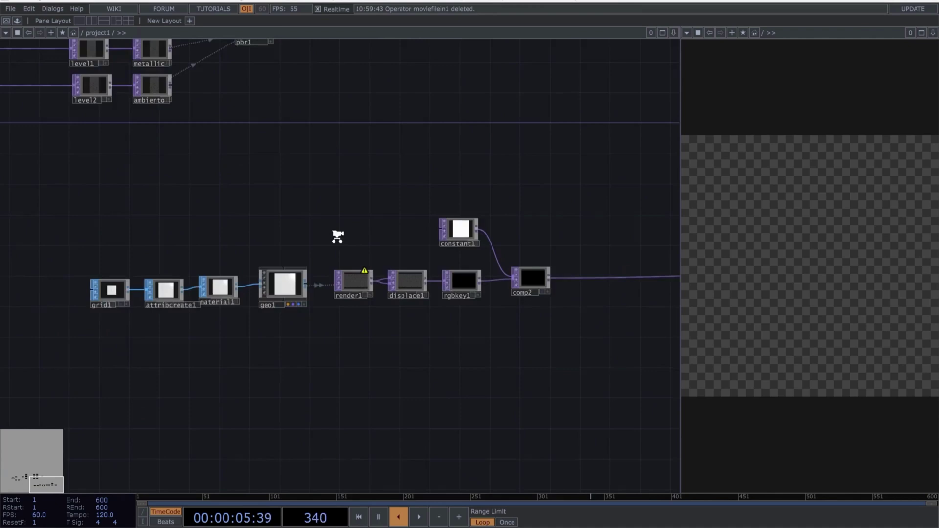
scroll(362, 217, "down", 2)
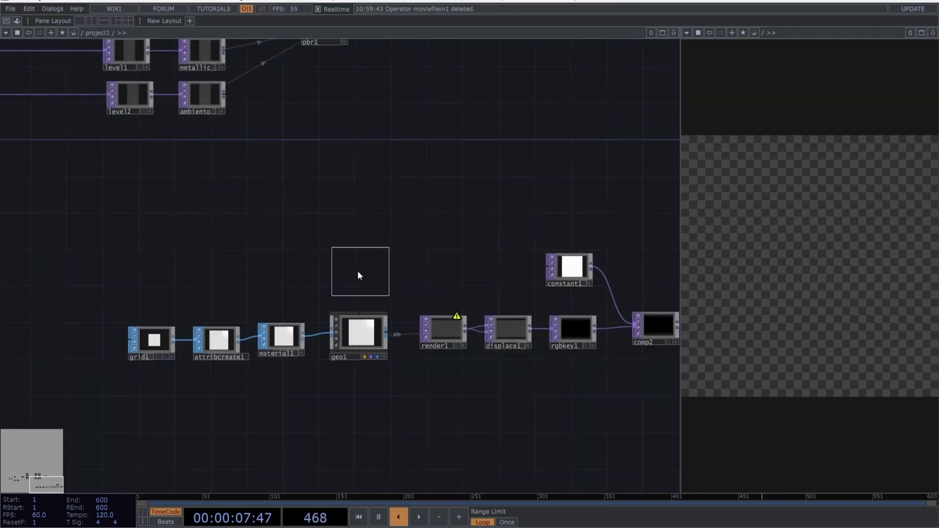
left_click(357, 271)
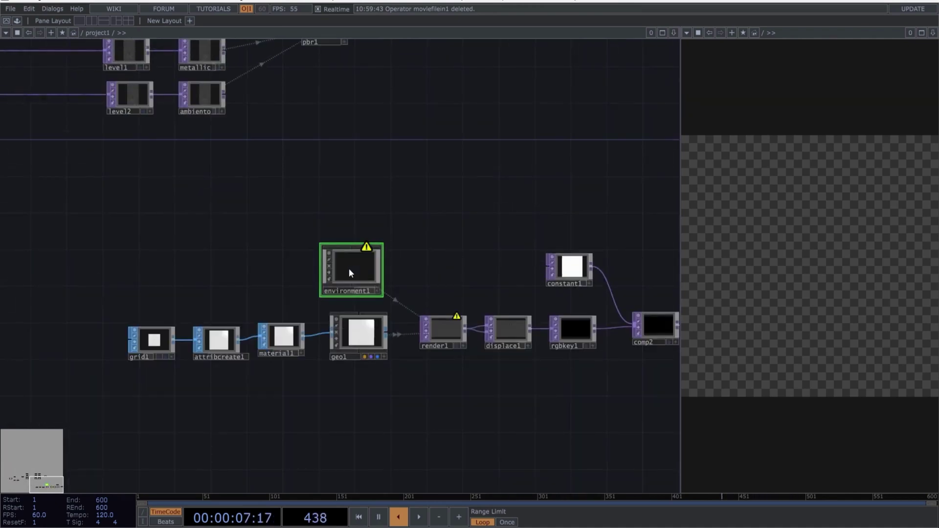
Step: Add a Light COMP above environment1 and a Camera COMP above render1
key("Tab")
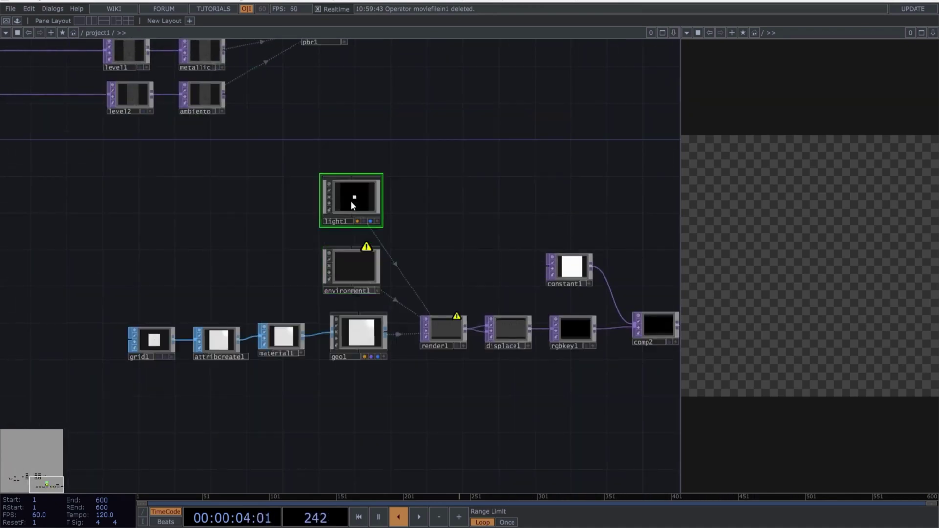
key("Tab")
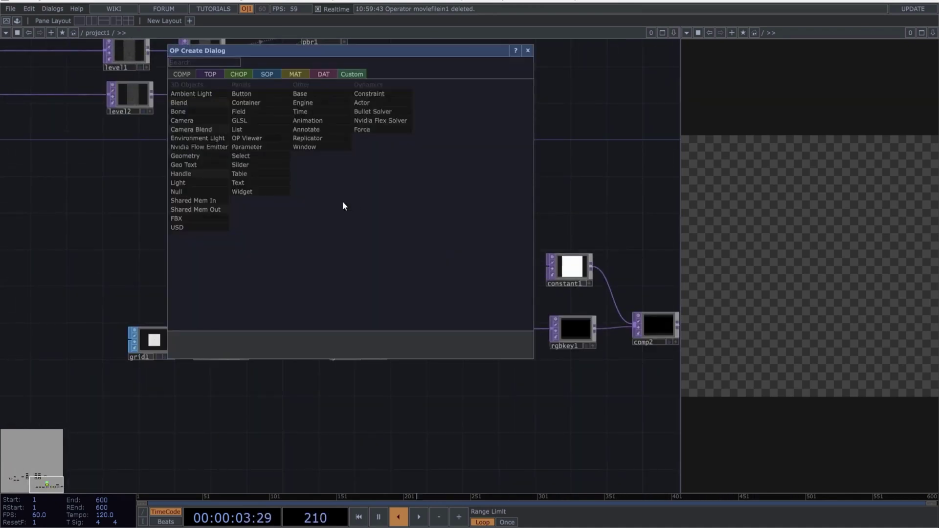
key("Escape")
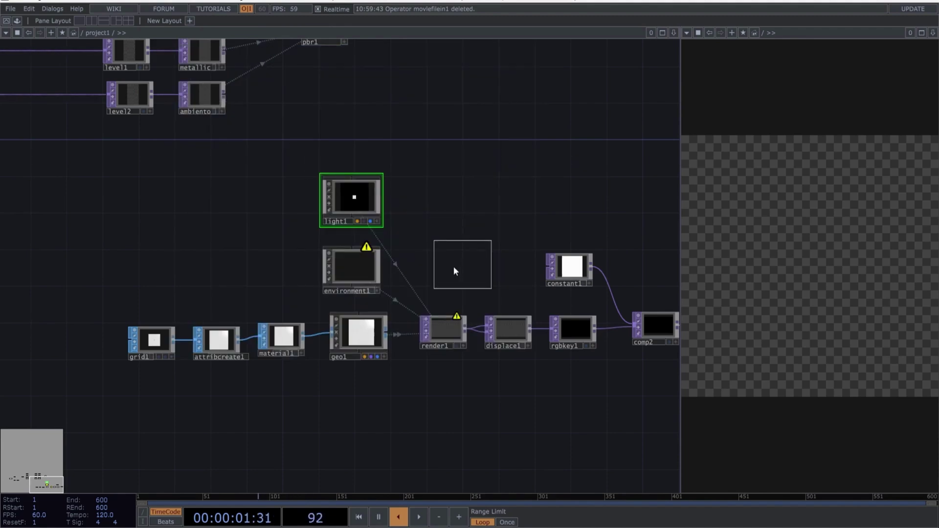
left_click(453, 266)
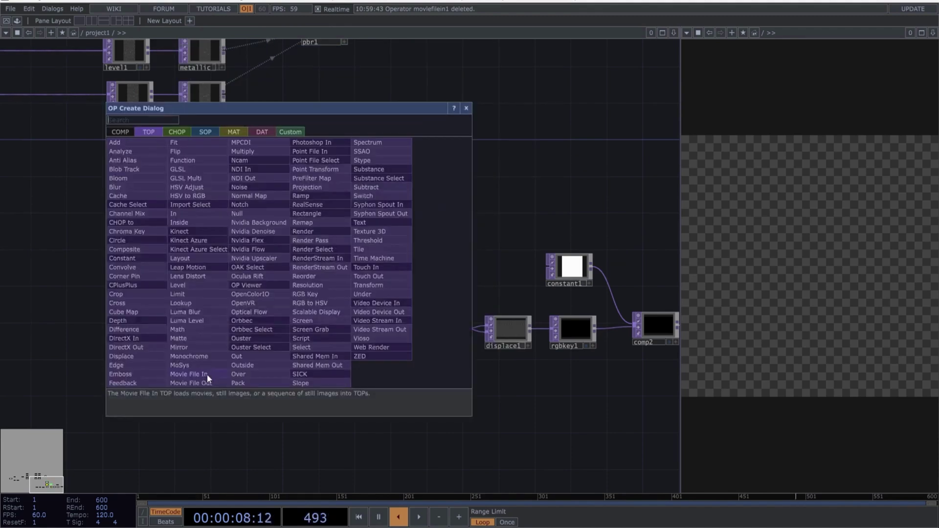
Step: Add a Movie File In TOP beside environment1, link it as the environment map, and load lonely_road_afternoon_puresky_2k.hdr
left_click(207, 372)
left_click(267, 276)
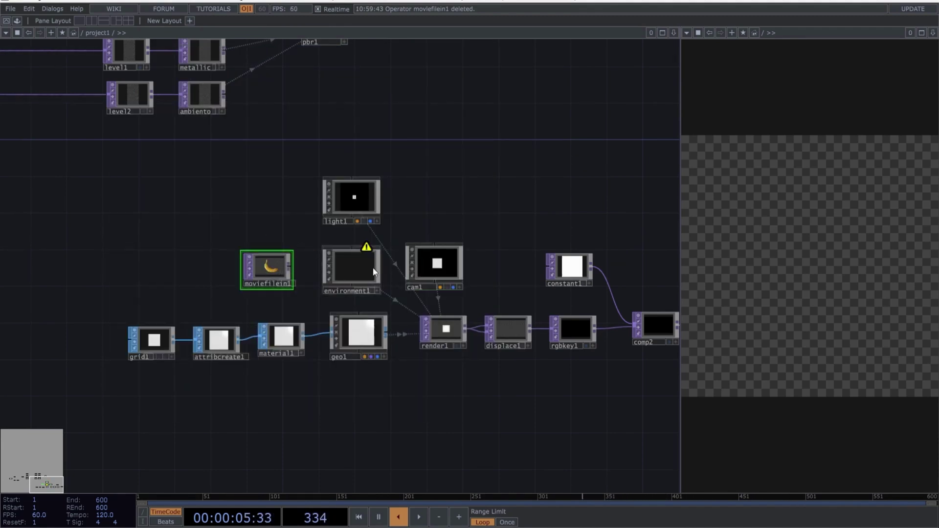
left_click_drag(272, 266, 349, 265)
left_click(361, 244)
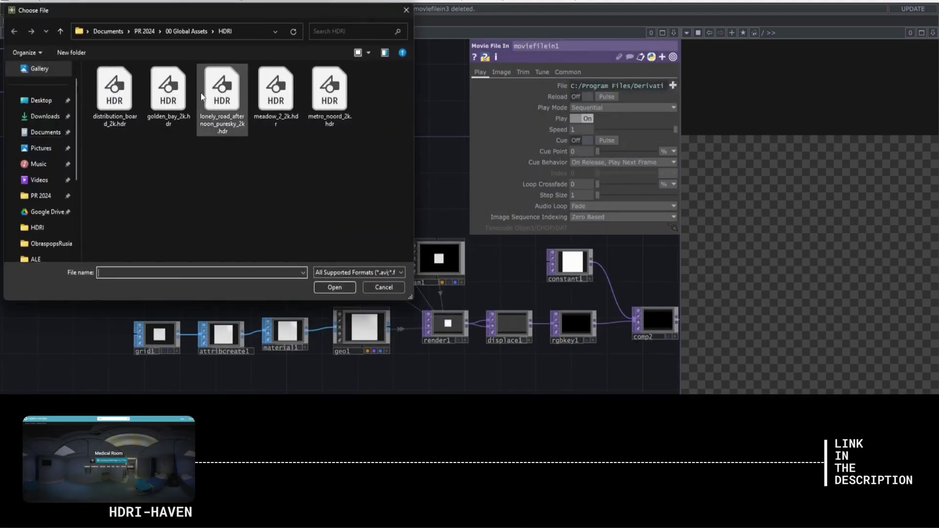
double_click(220, 95)
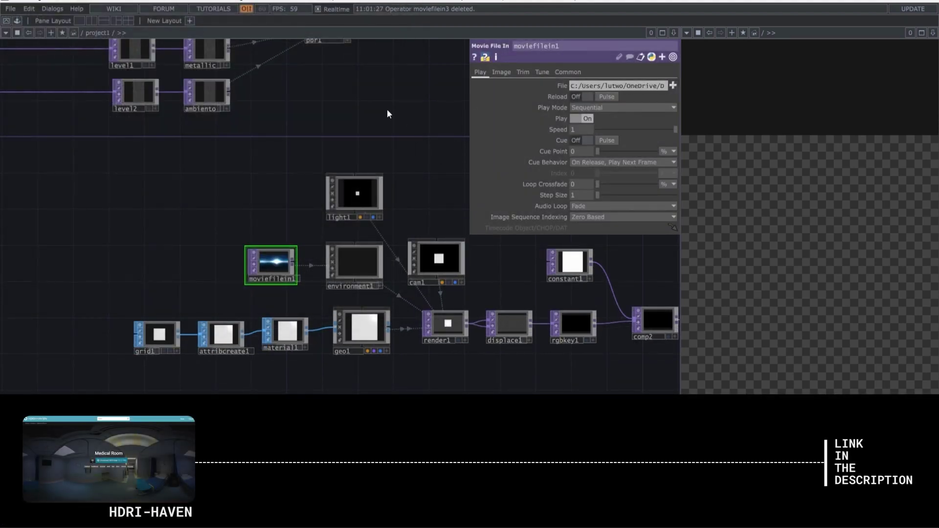
key("p")
Step: Set the resolution of render1 to 1080 by 1920
left_click_drag(500, 138, 463, 167)
scroll(444, 201, "down", 2)
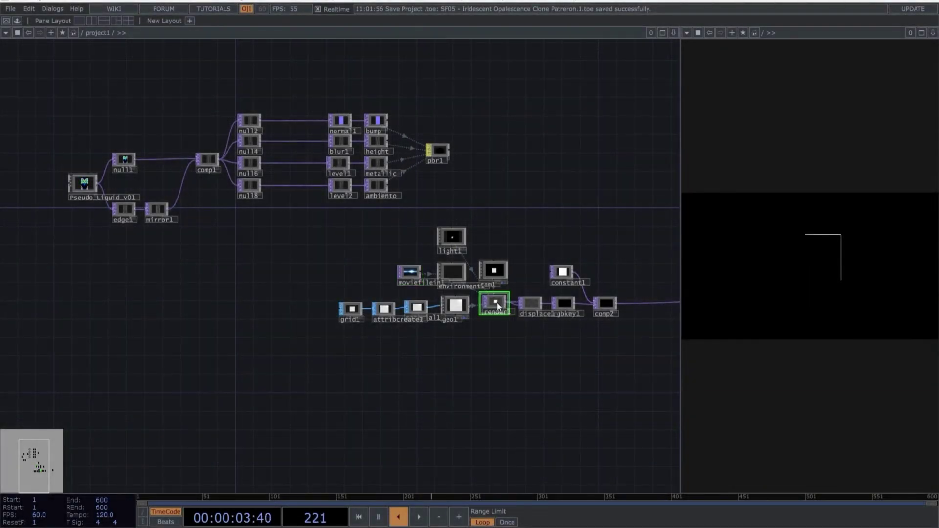
key("p")
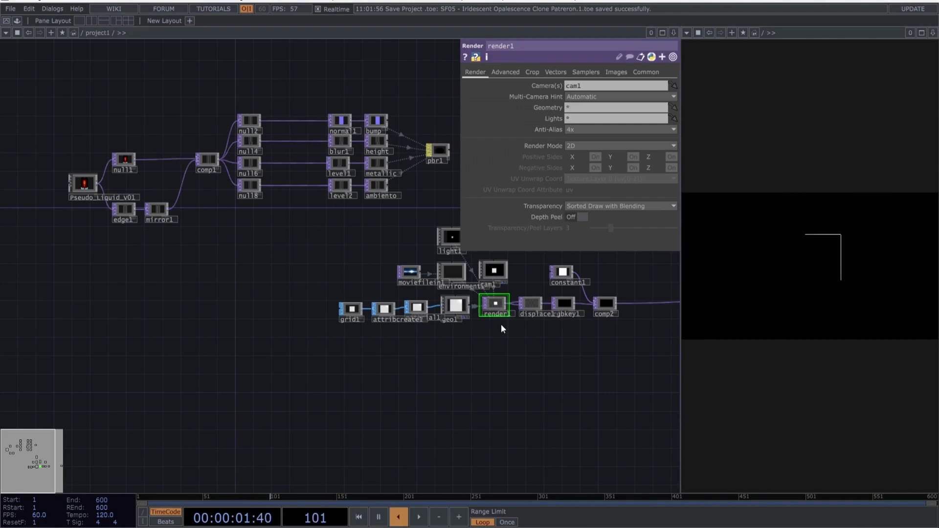
left_click(645, 73)
left_click(594, 85)
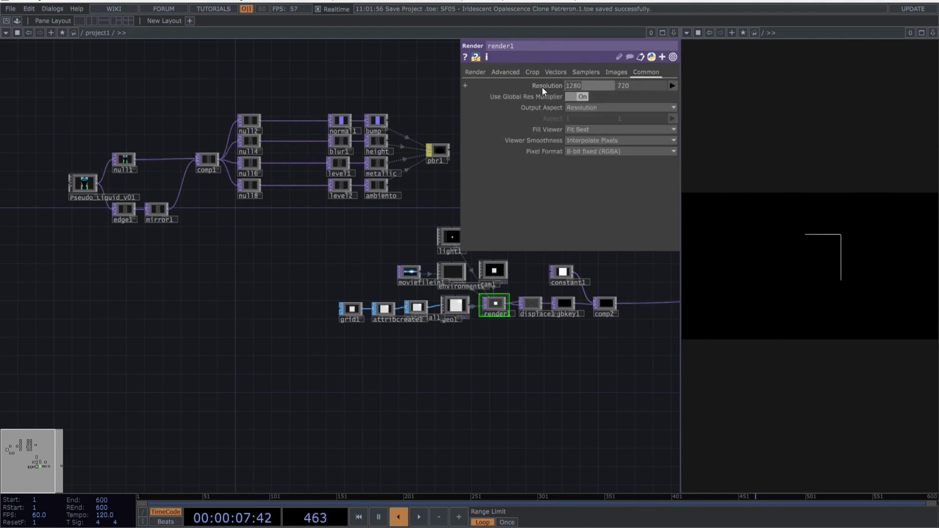
type("1080")
key("Tab")
type("1920")
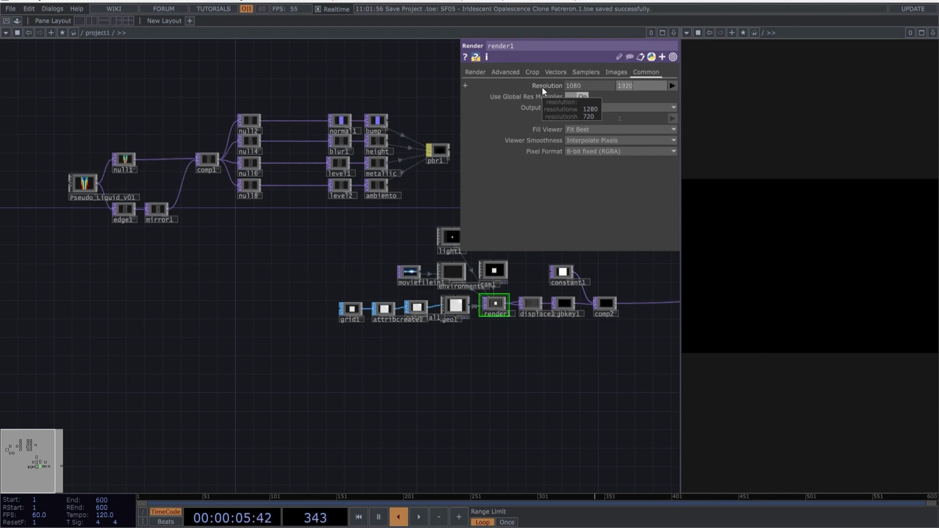
key("Return")
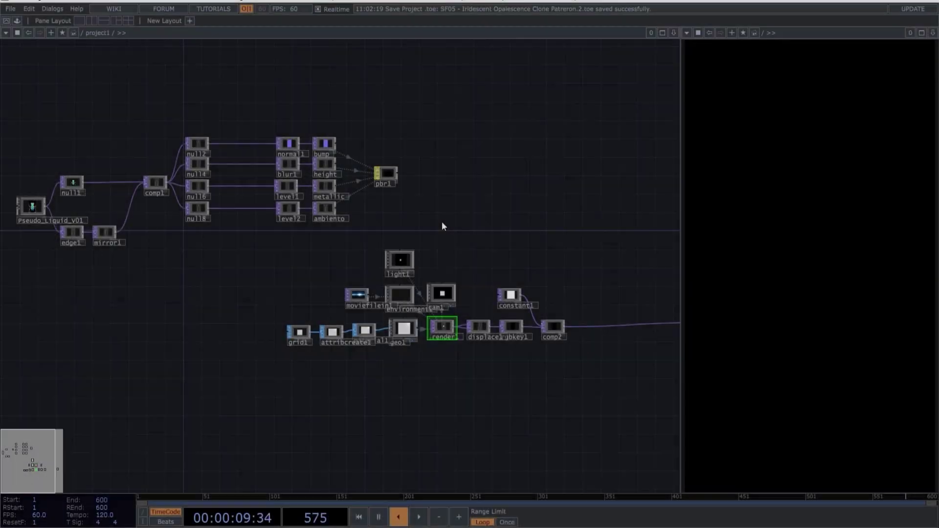
Step: Set the Base Color Main of Pseudo_Liquid_V01 to 0.55, 1, 0
left_click_drag(447, 239, 479, 237)
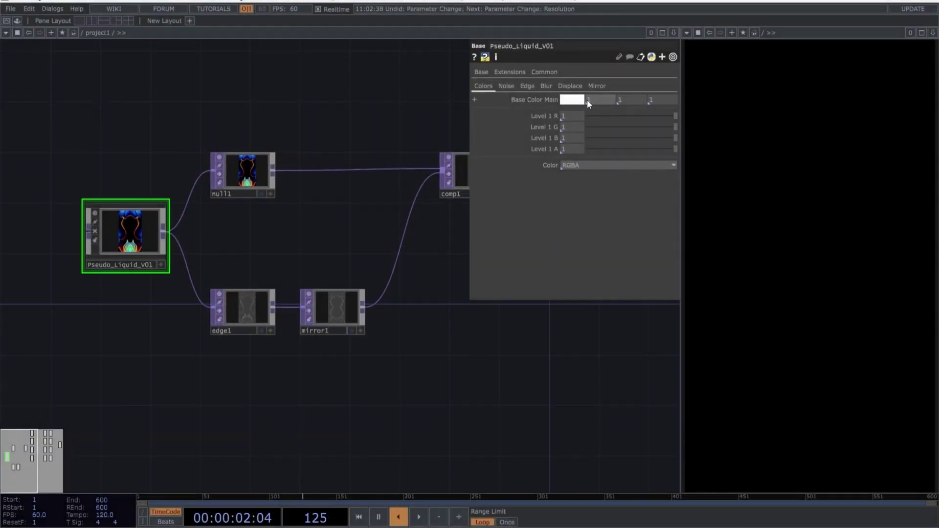
left_click(587, 100)
type("0.55")
key("Tab")
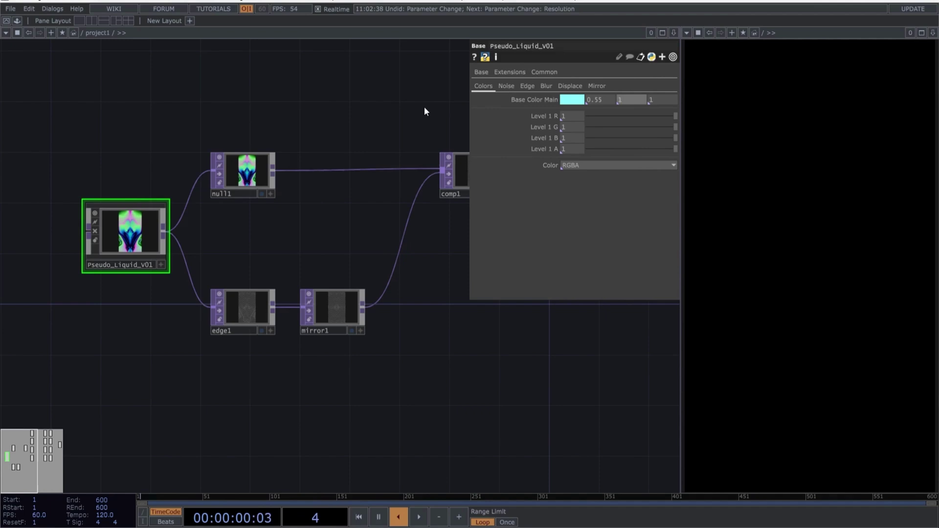
key("Tab")
type("0")
key("Tab")
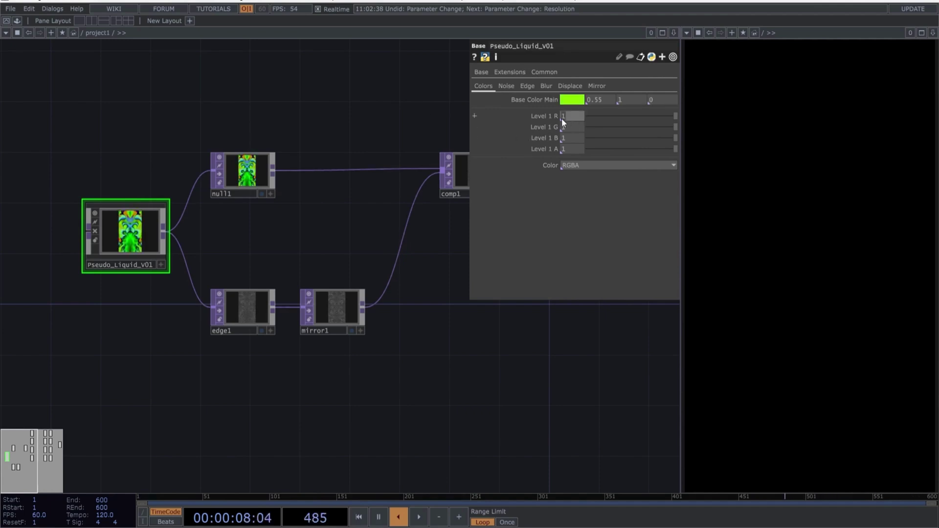
Step: Set Level 1 G to 0.427 and Level 1 B to 0.758 in the Pseudo_Liquid_V01 colors
key("Tab")
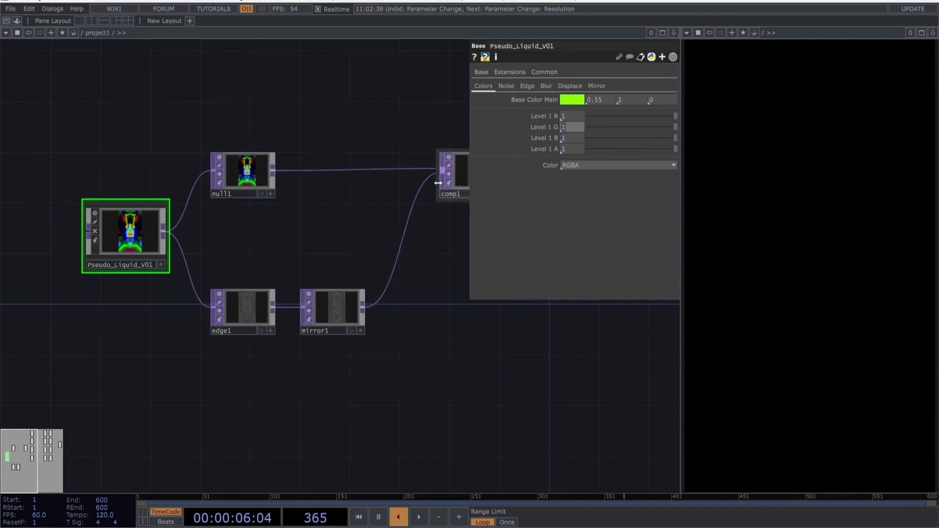
type("0.427")
key("Tab")
type("0")
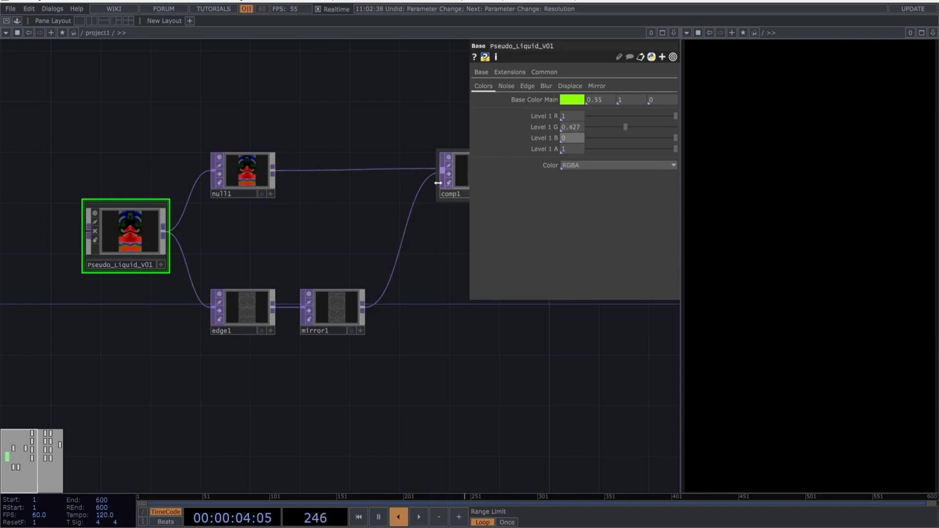
type(".758")
key("Return")
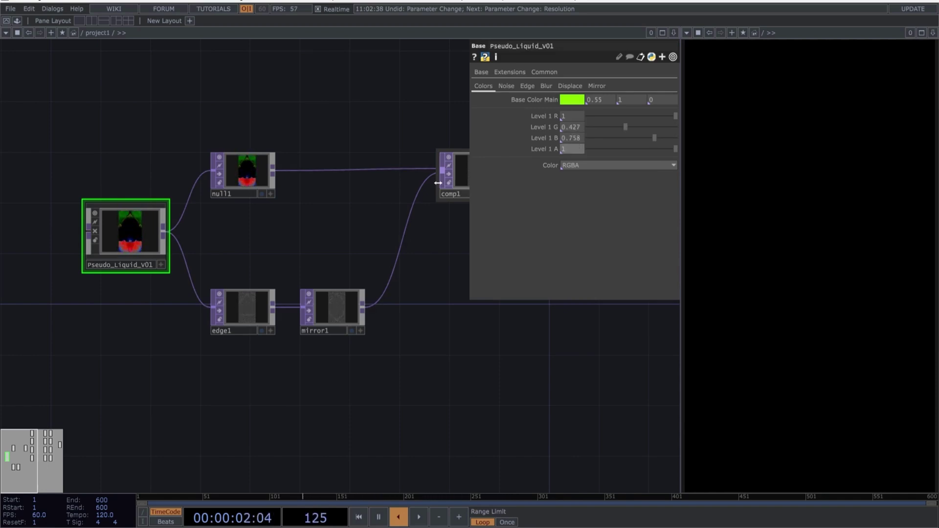
left_click(573, 166)
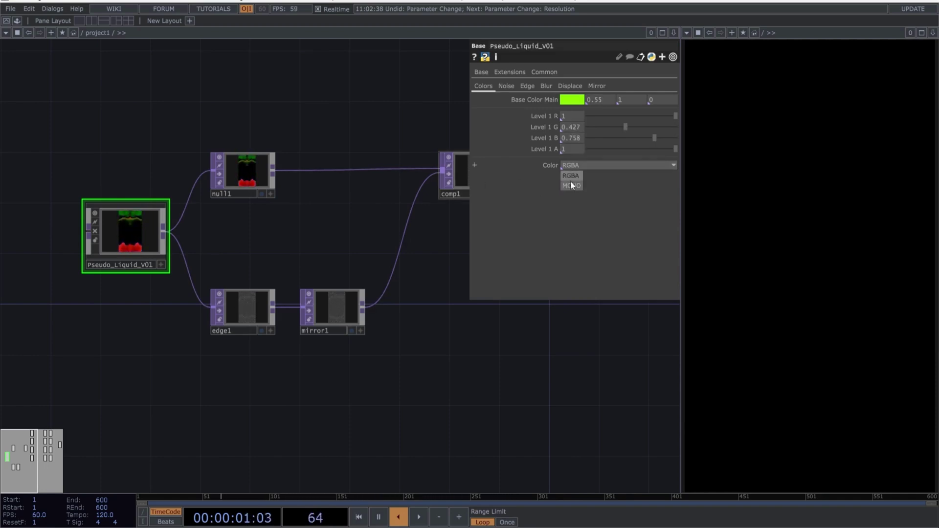
Step: Set Noise 1 of Pseudo_Liquid_V01 to seed 2151, period 0.5, harmonics 0 and harmonic spread 0.4
left_click(506, 86)
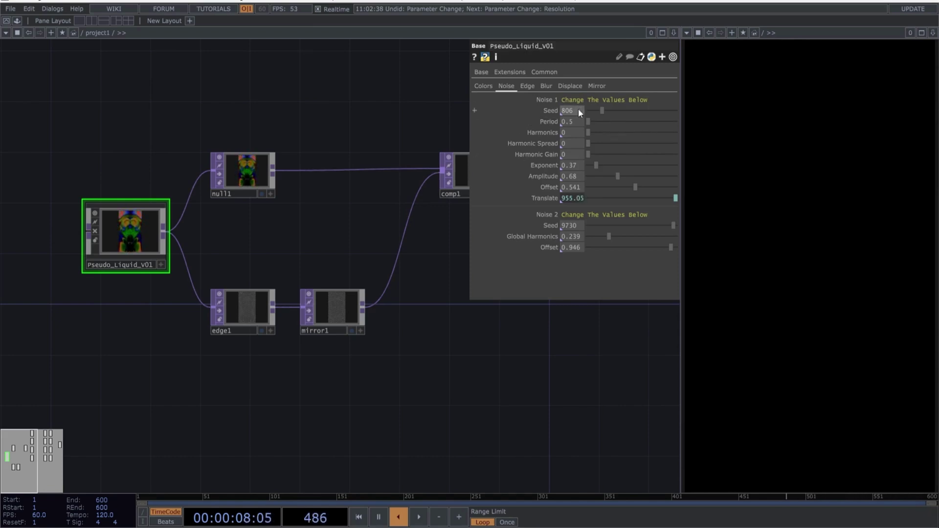
type("2151")
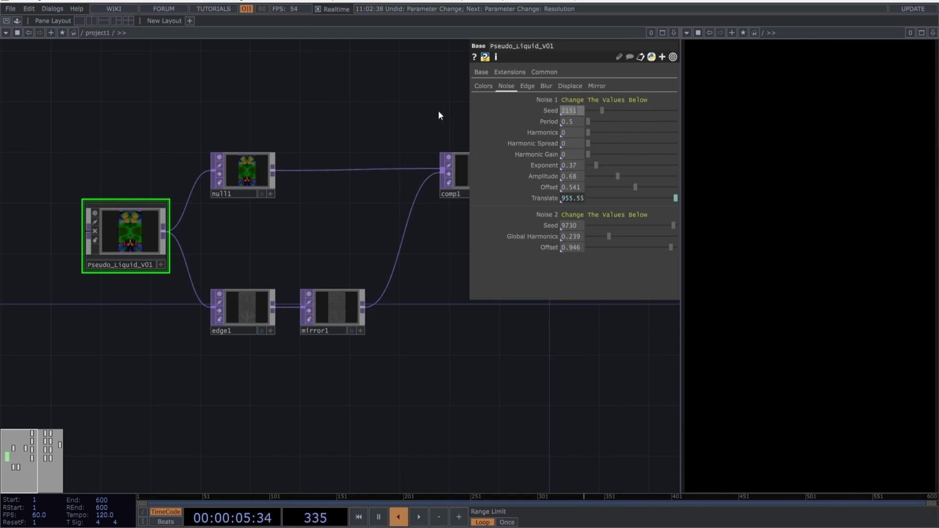
key("Tab")
type("0.5")
key("Tab")
type("0")
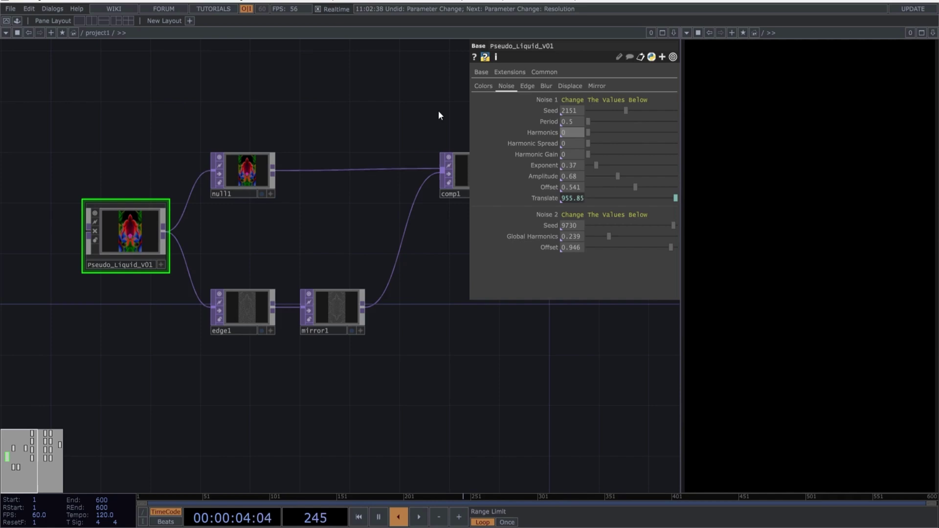
key("Tab")
type("0.4")
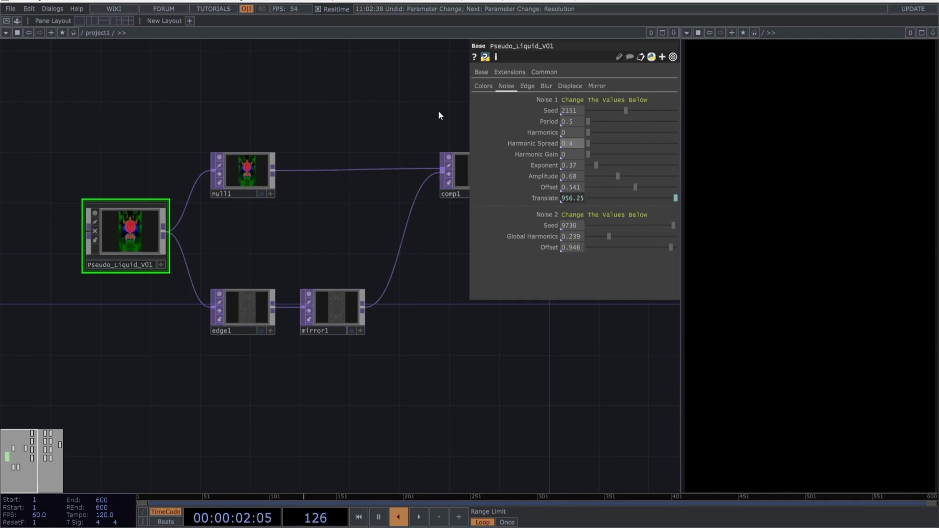
Step: Set Noise 1's harmonic gain to 0.24, exponent to 0.34, amplitude to 0.16 and offset to 0.793
key("Tab")
type("0.24")
key("Tab")
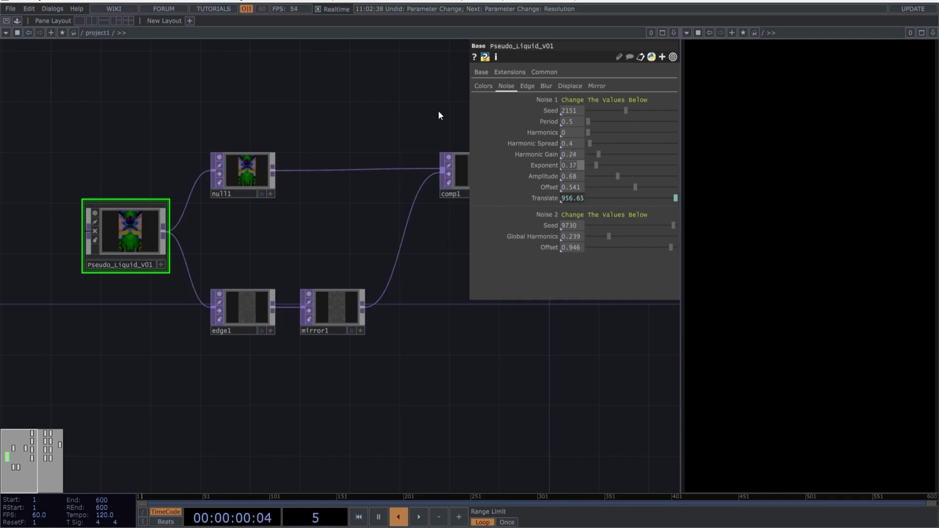
type("0.34")
key("Tab")
type("0.16")
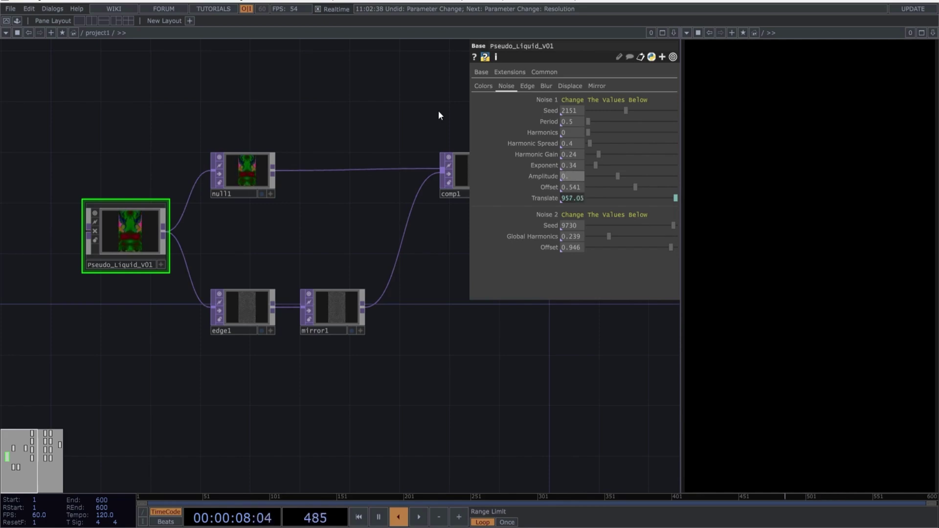
key("Tab")
type("0.")
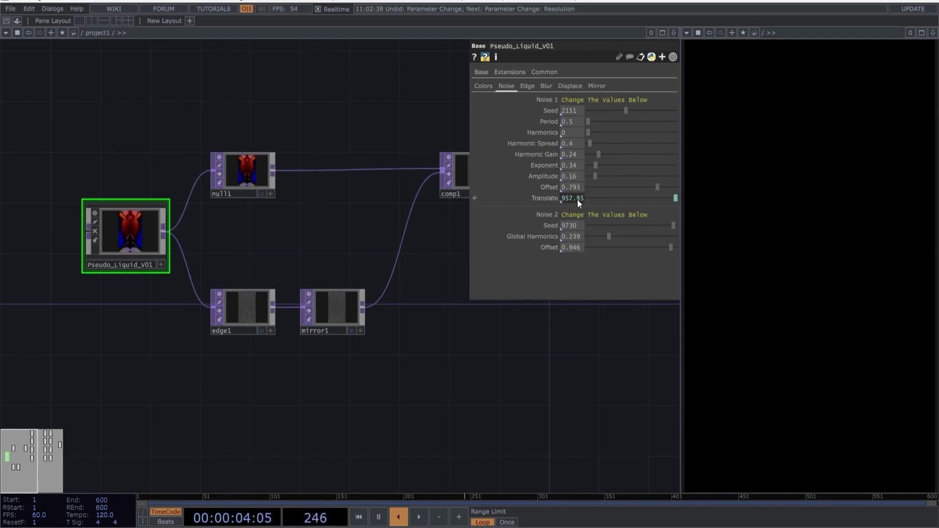
Step: Change the Noise 1 Translate expression to absTime.seconds/10
left_click(546, 198)
key("BackSpace")
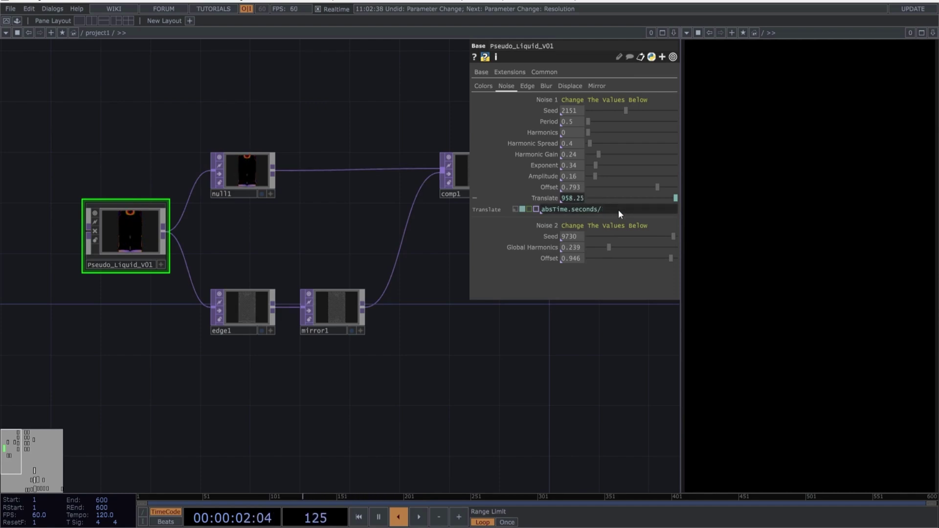
type("10")
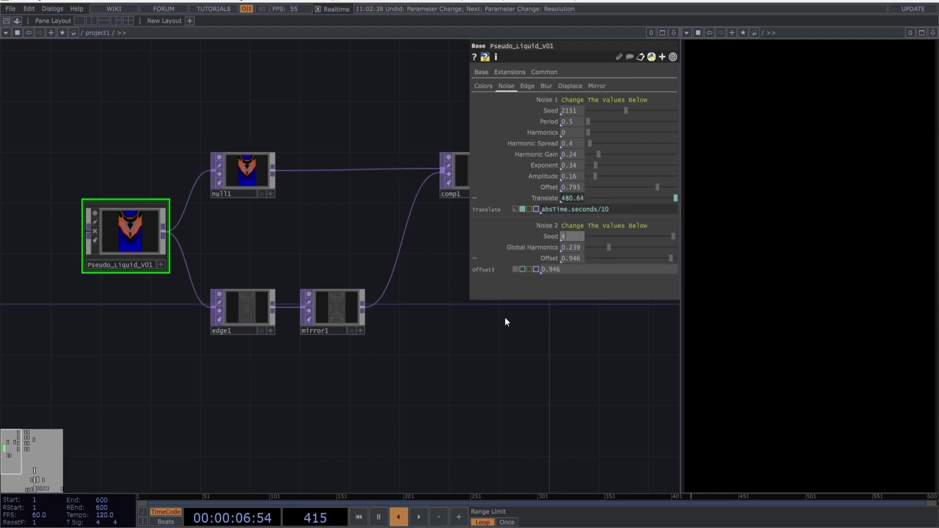
Step: Set Noise 2's seed to 4437, global harmonics to 0.571 and offset to 0.182
type("44437")
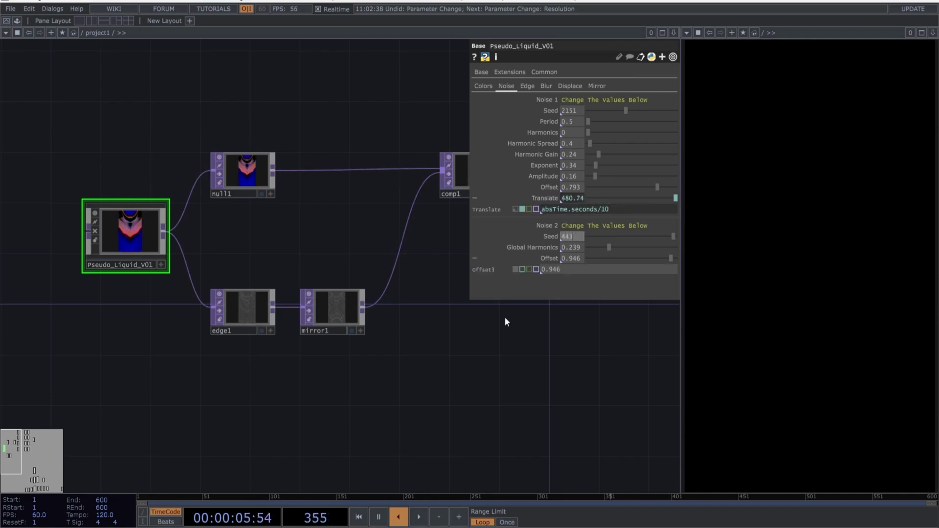
key("Tab")
type("0.571")
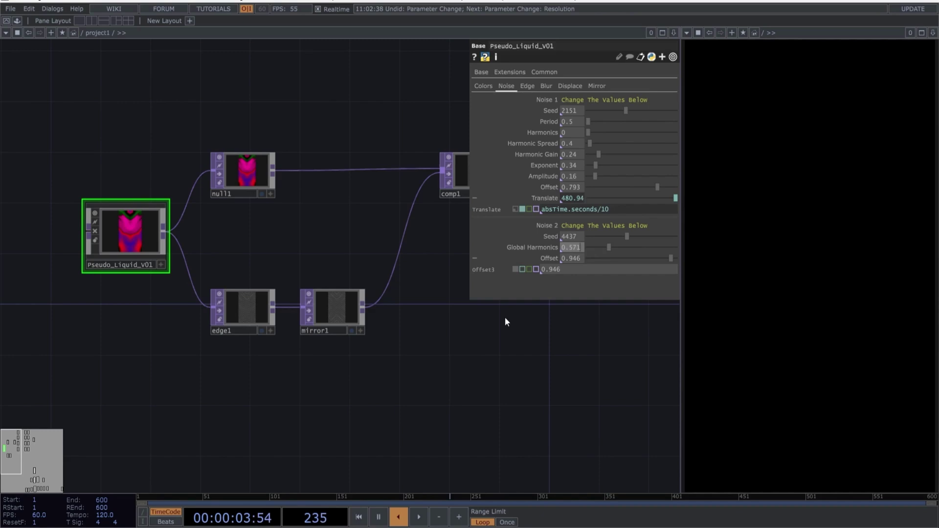
key("Tab")
type("0.182")
key("Return")
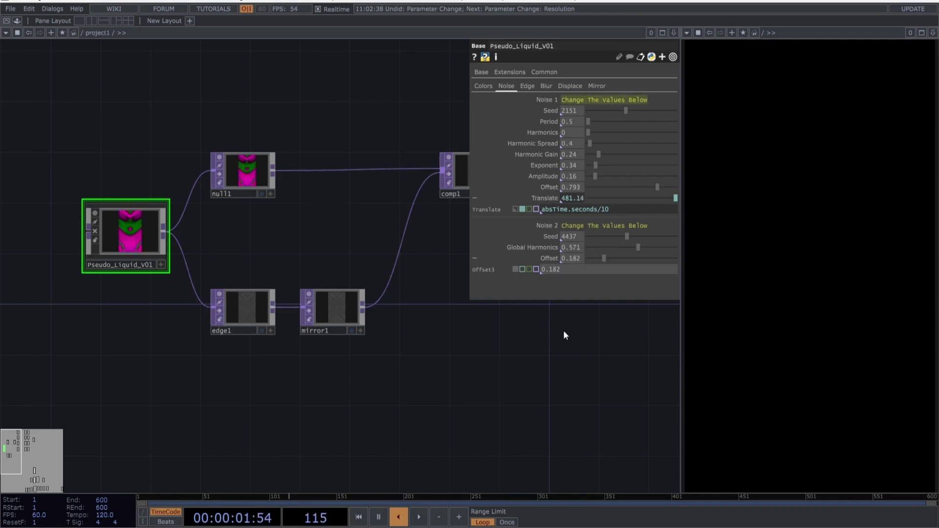
Step: Set the edge parameters of Pseudo_Liquid_V01 to black level 0.578, strength 2979 and sample step 2
left_click(527, 86)
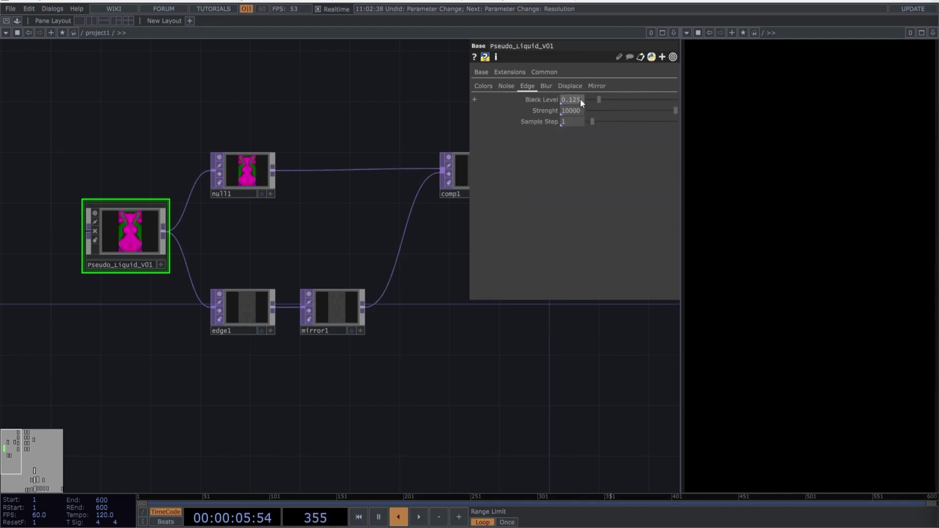
type("0.57")
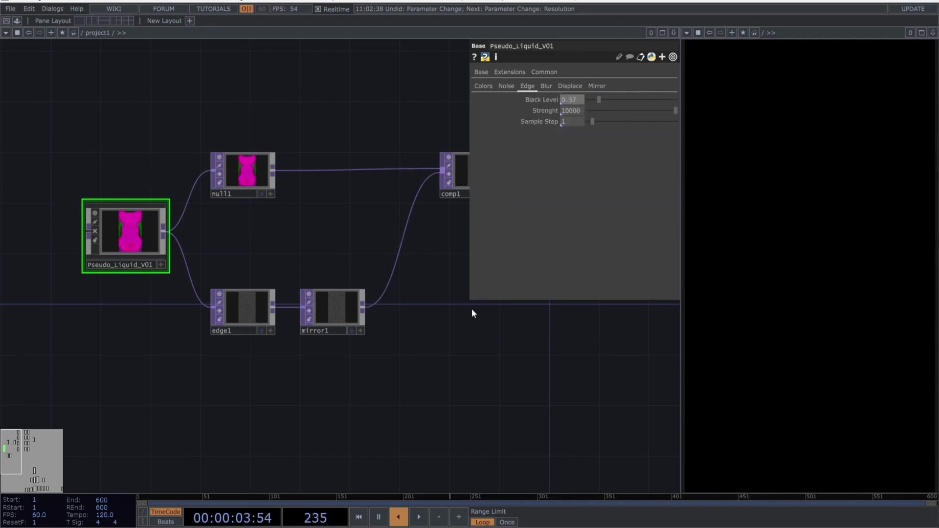
type("8")
key("Tab")
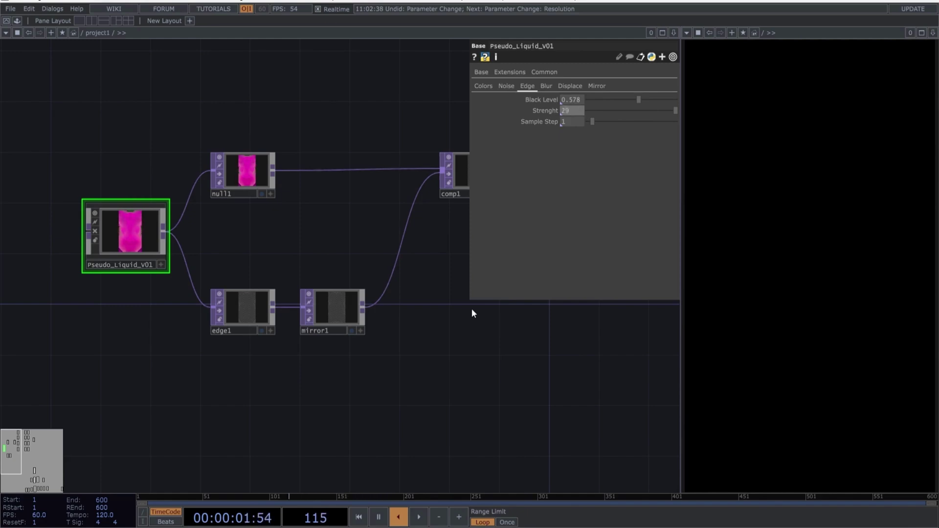
type("2979")
key("Tab")
type("2")
key("Tab")
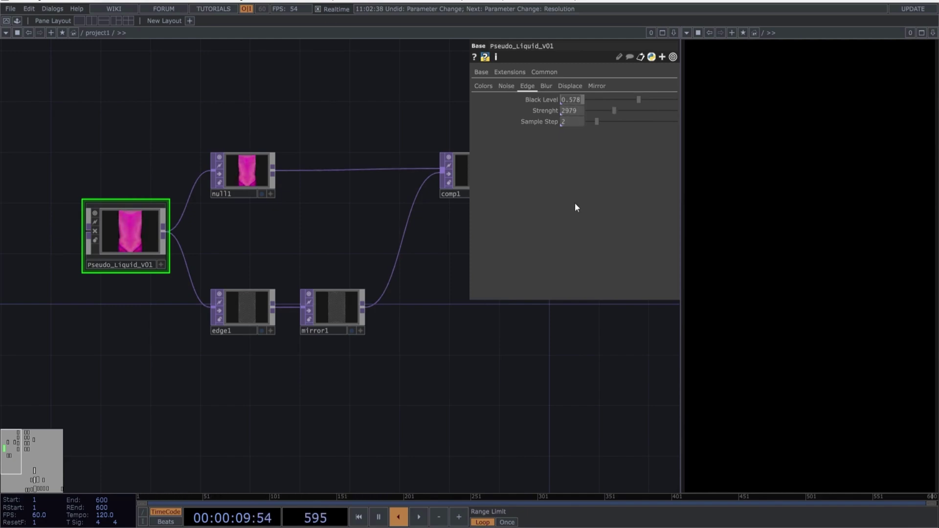
Step: Set Blur 1 of Pseudo_Liquid_V01 to pre-shrink 1 and filter size 52
left_click(570, 86)
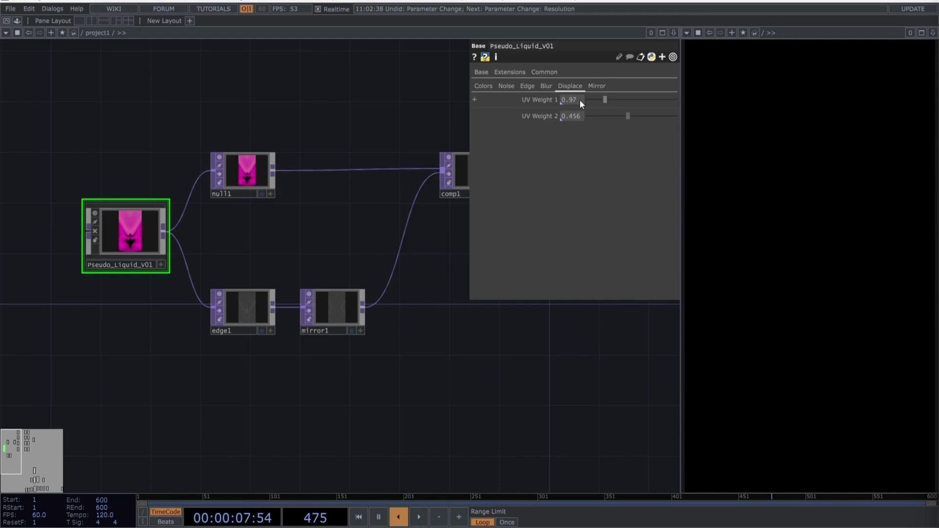
left_click(546, 86)
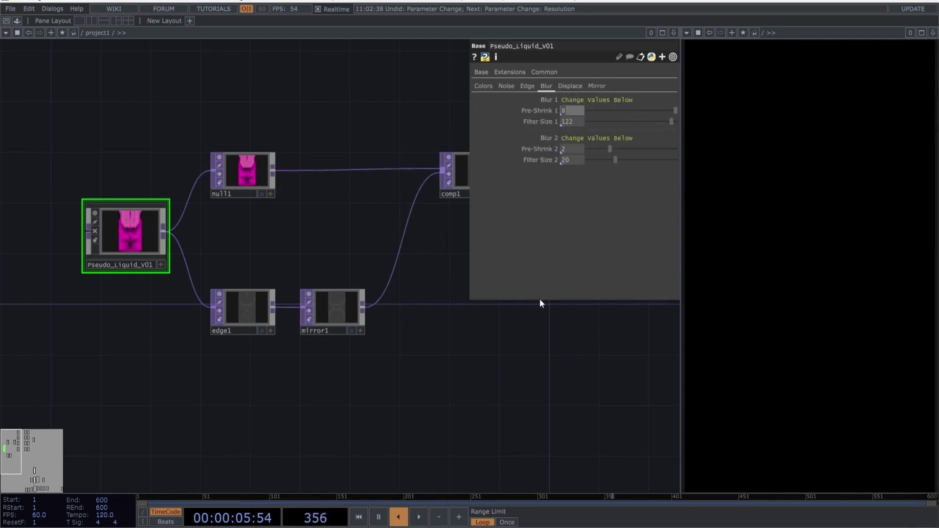
type("1")
key("Tab")
type("52")
key("Tab")
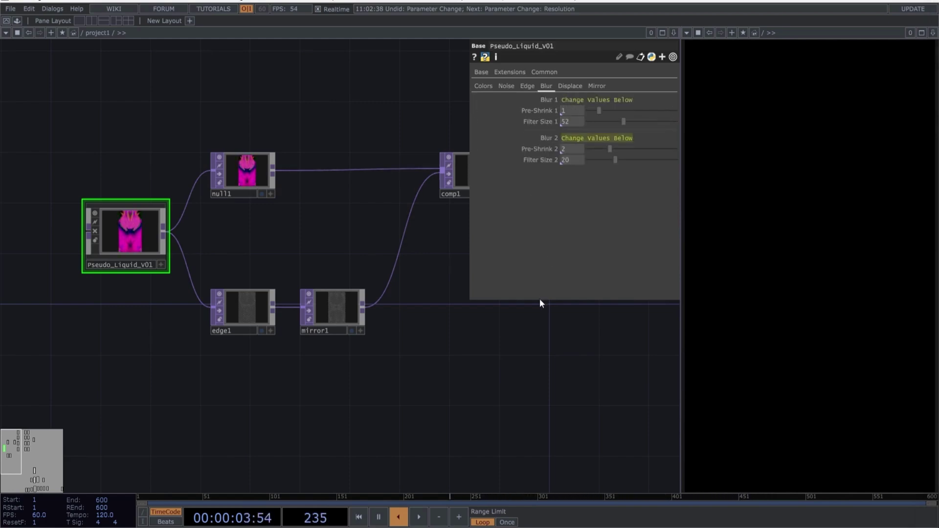
Step: Set Blur 2 of Pseudo_Liquid_V01 to pre-shrink 0 and filter size 16
key("Tab")
type("0")
key("Tab")
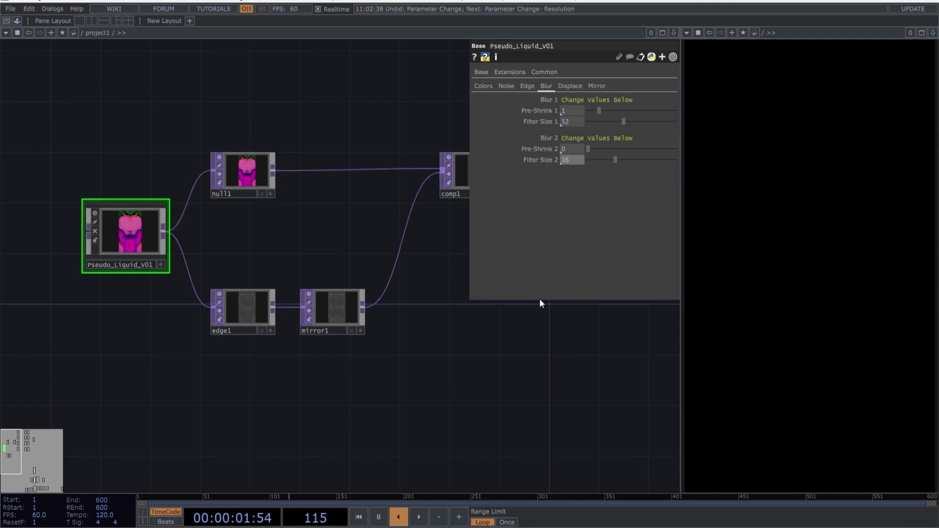
Step: Set the displace parameters of Pseudo_Liquid_V01 to UV Weight 1 of 1.22 and UV Weight 2 of 0.274
left_click(570, 86)
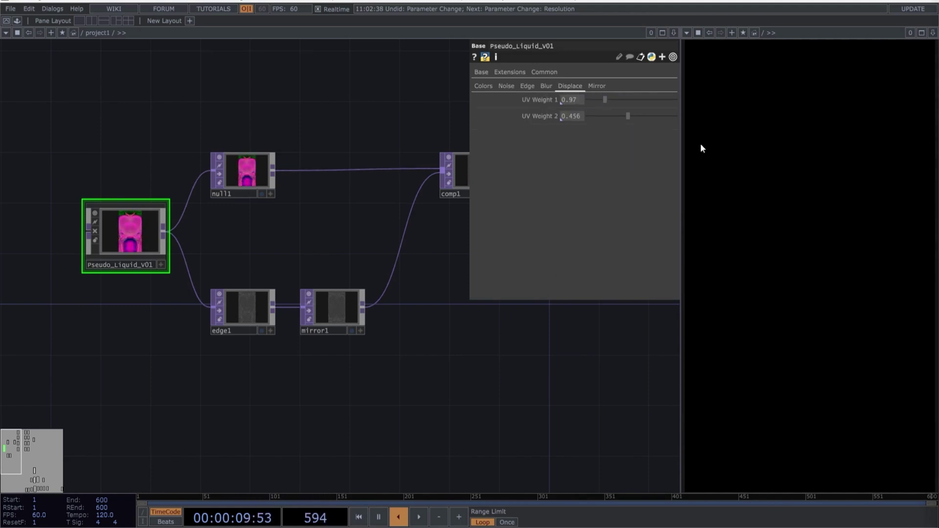
type("1.22")
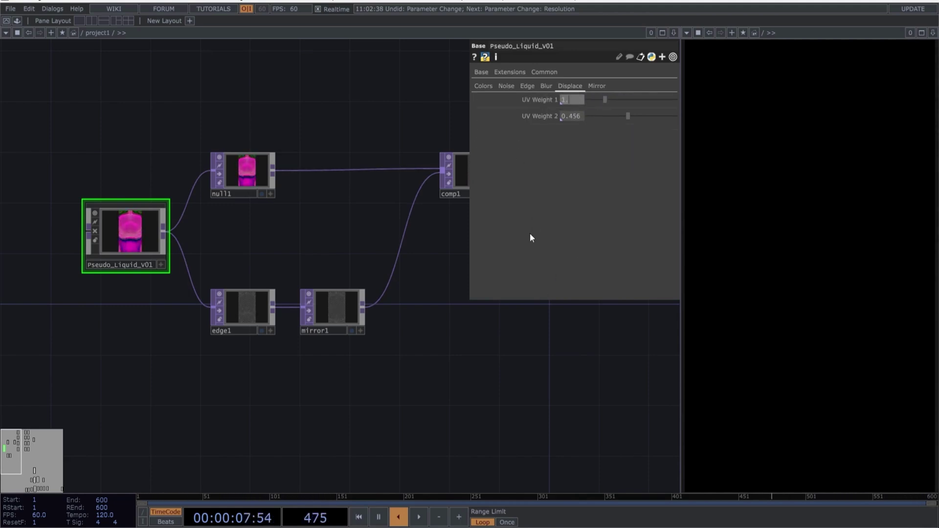
key("Tab")
type("0.274")
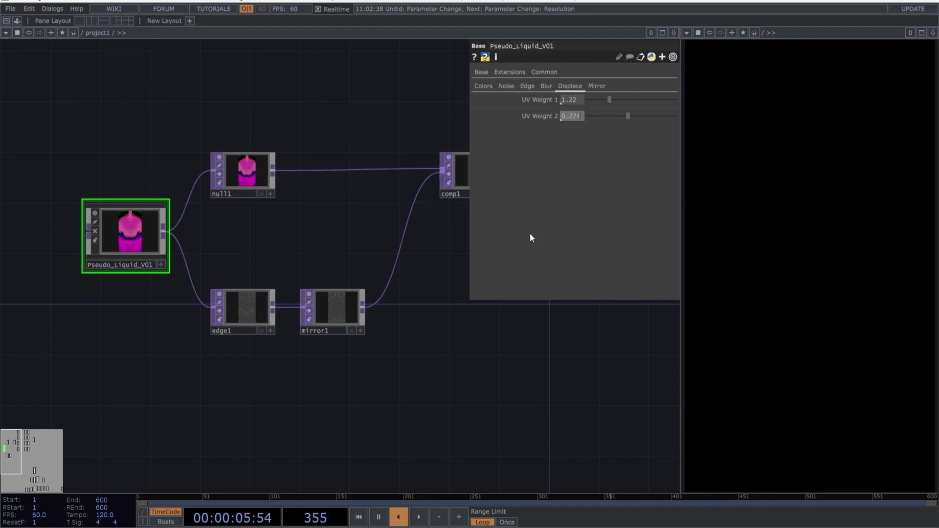
key("Tab")
Step: Set the level parameters of Pseudo_Liquid_V01 to black level 0.53, brightness 0.89, gamma 1.15 and contrast 0.9
left_click(597, 86)
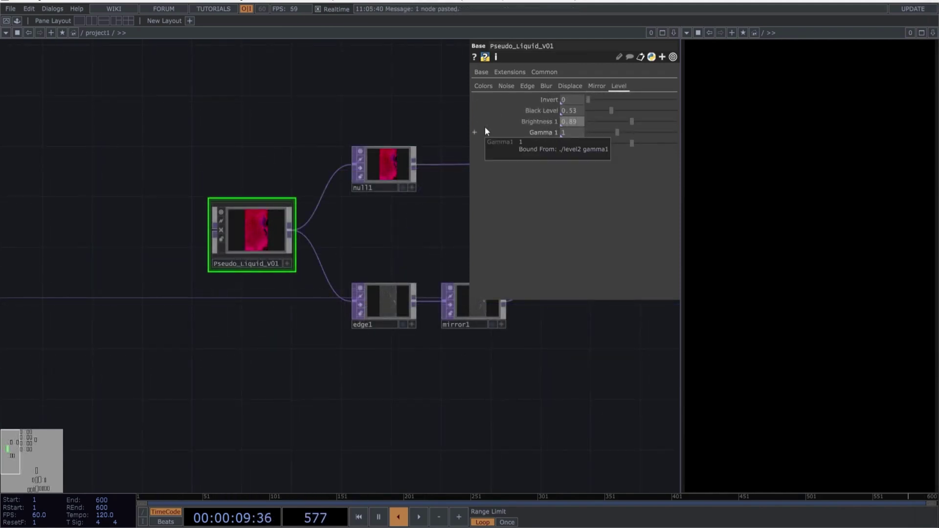
type("1.15")
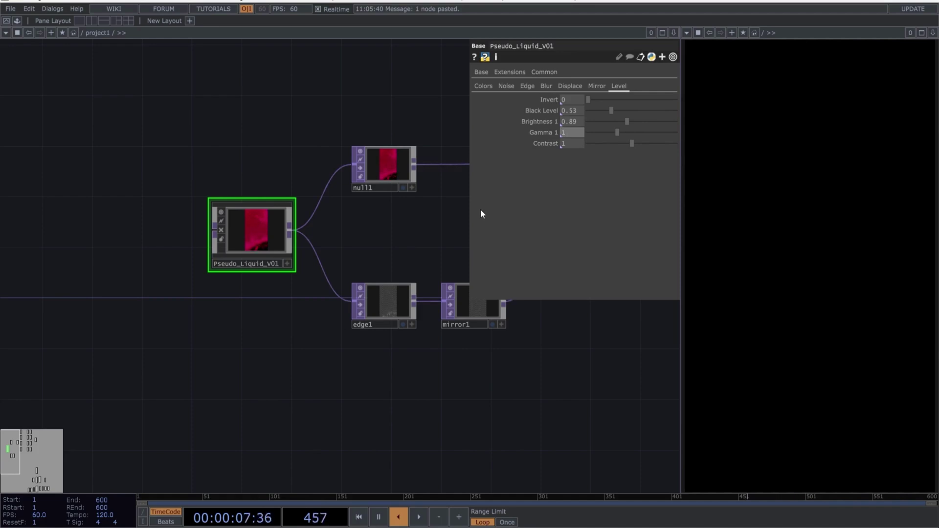
key("Tab")
type("0")
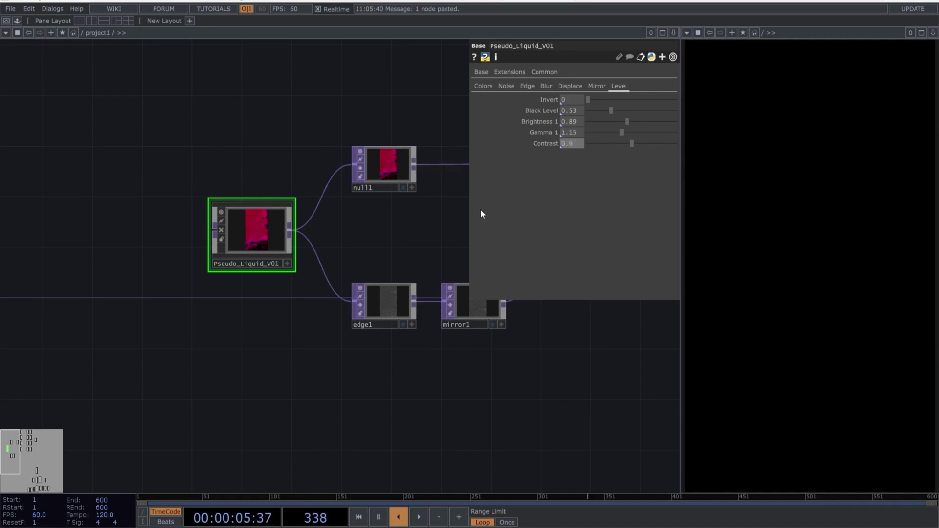
key("Tab")
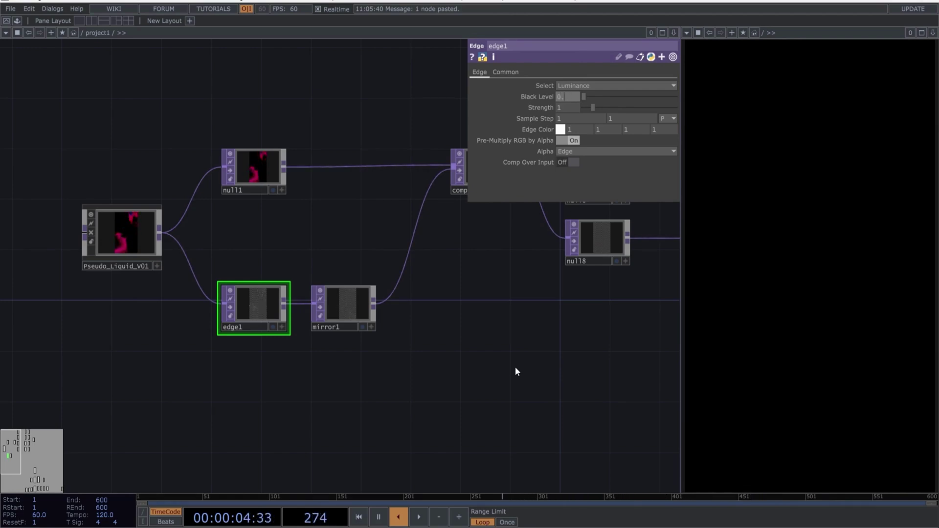
Step: Adjust the black level of edge1 and change the operation of comp1 to Outside
type("1")
key("Tab")
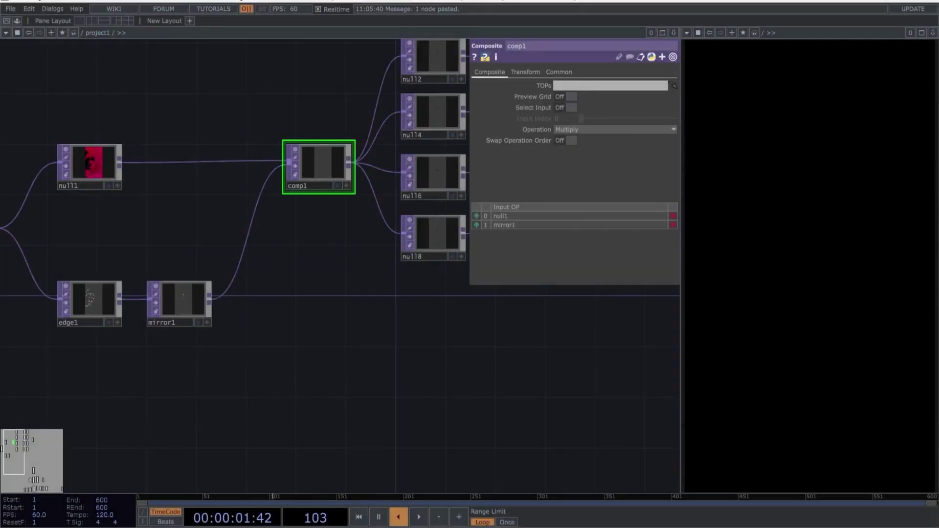
left_click(580, 128)
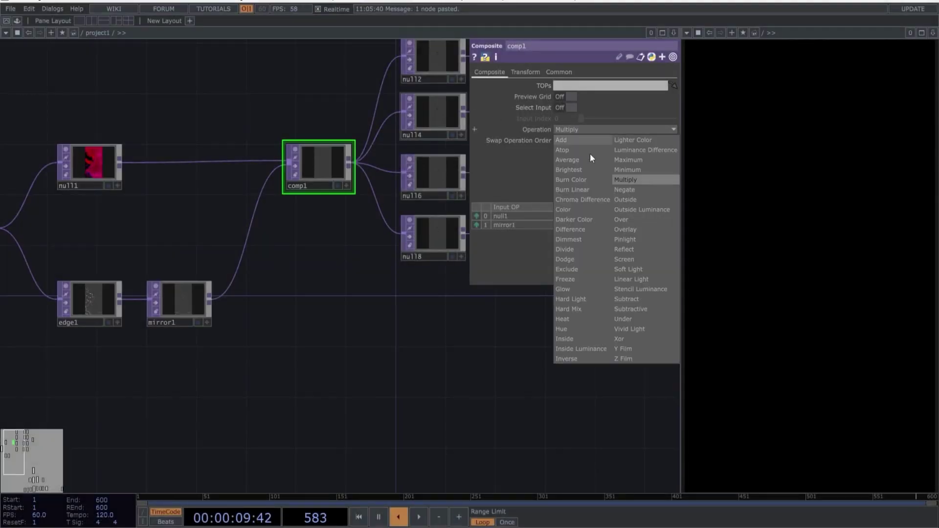
left_click(623, 200)
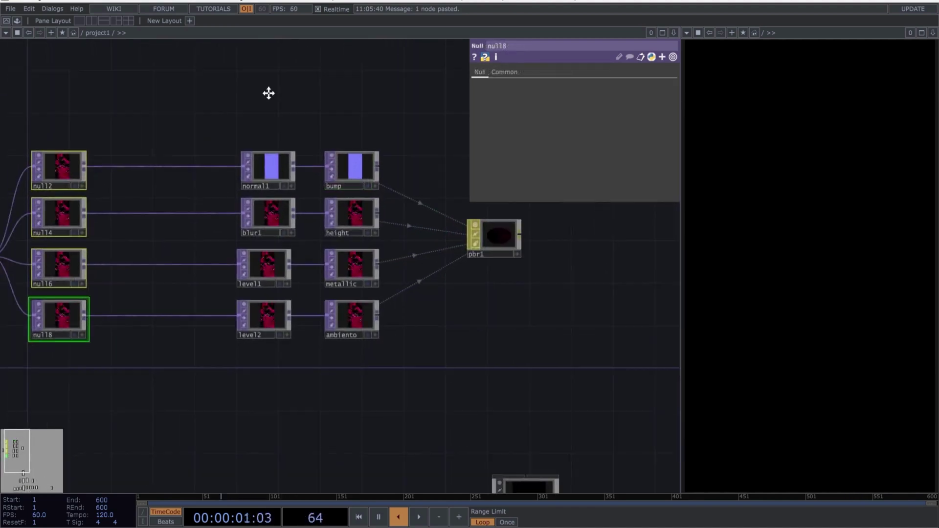
Step: Set blur1, which feeds the height map, to pre-shrink 8 and filter size 32
left_click(320, 158)
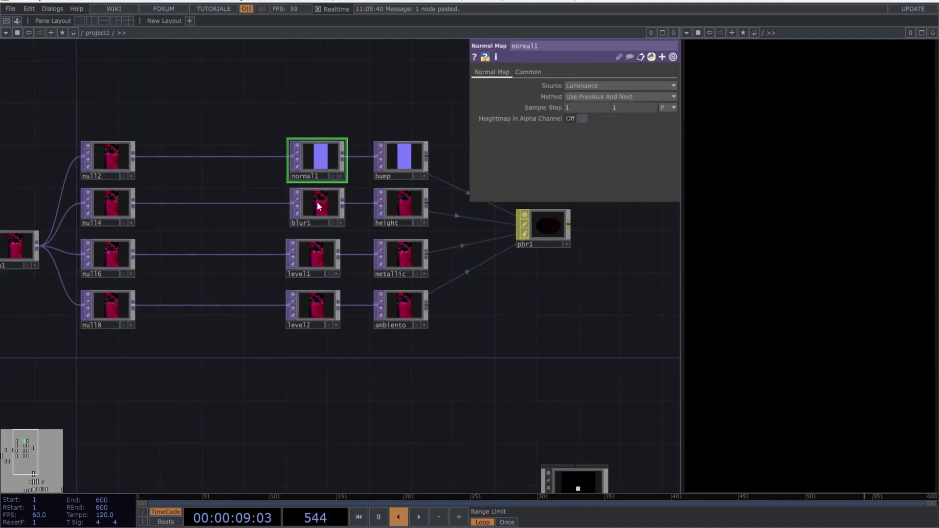
left_click(319, 206)
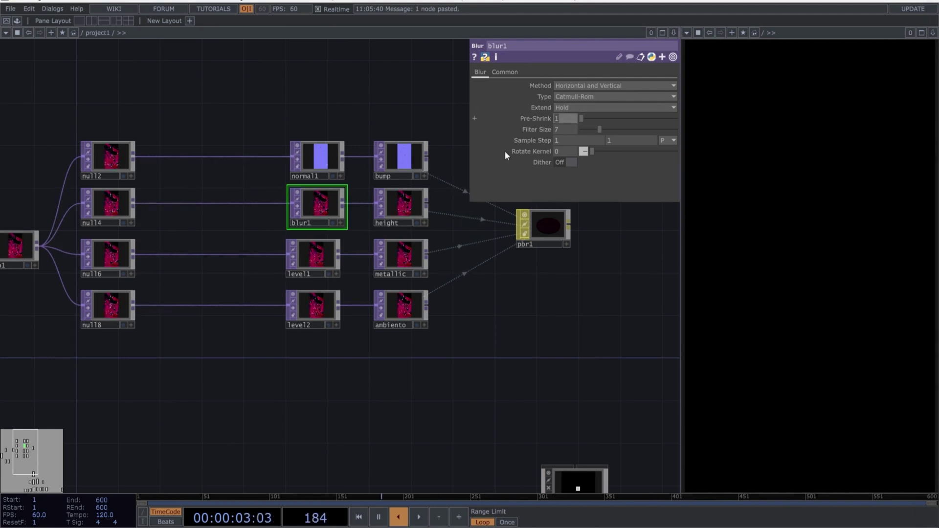
key("Tab")
type("32")
key("Tab")
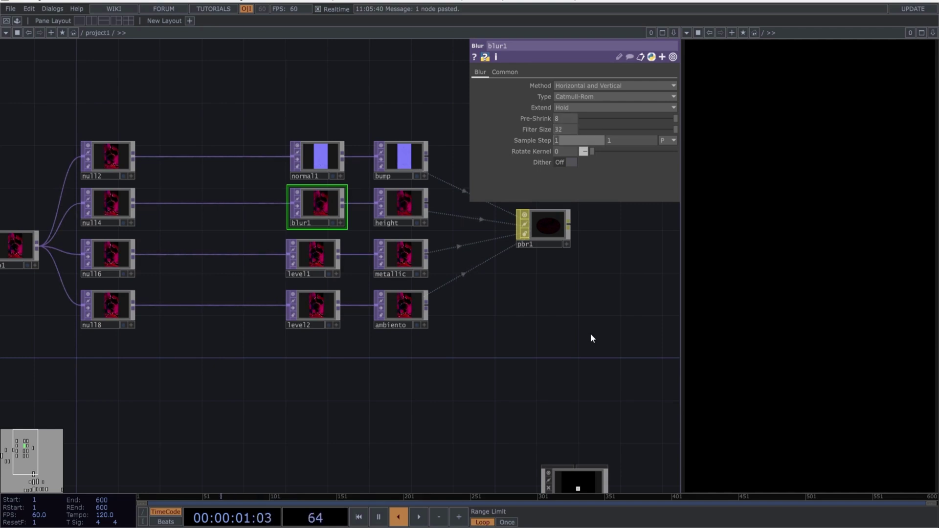
Step: Set the pixel format of both level1 and level2 to 32-bit float (Mono)
left_click(322, 254)
left_click(586, 72)
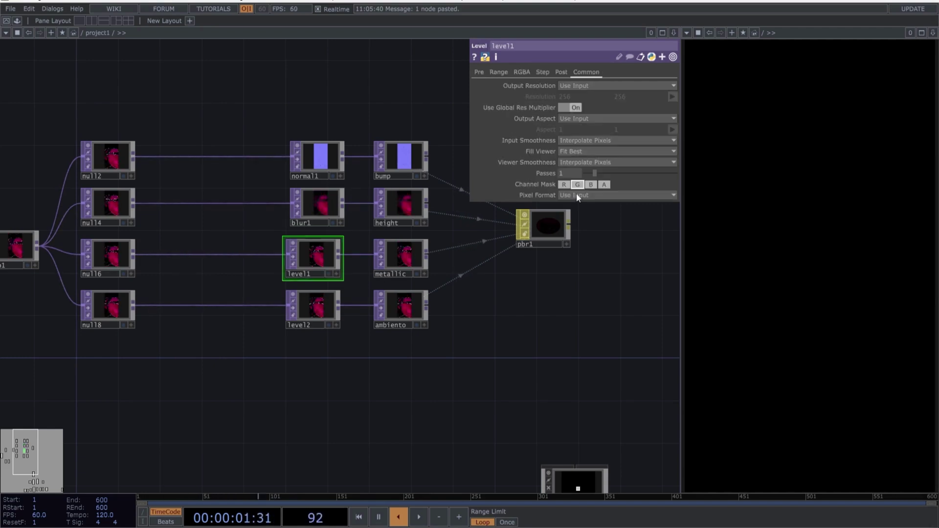
left_click(576, 195)
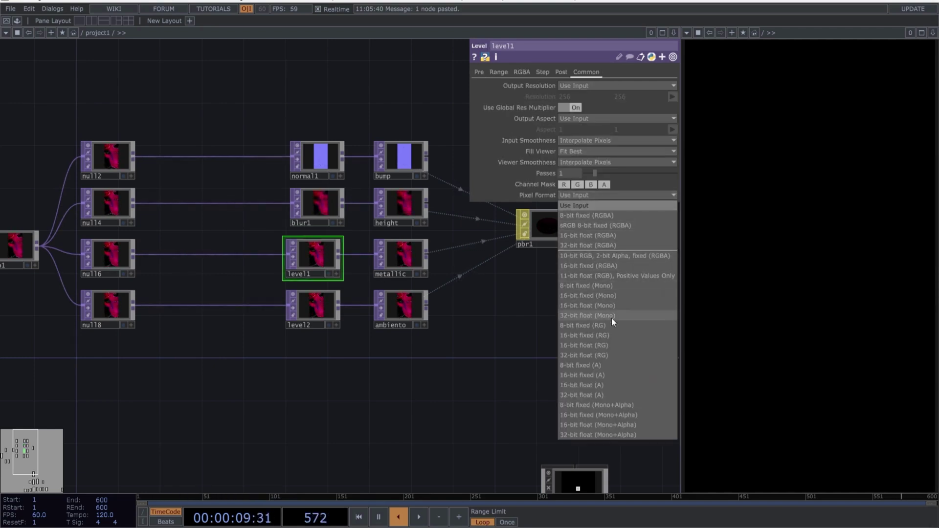
left_click(612, 315)
left_click(313, 306)
left_click(577, 195)
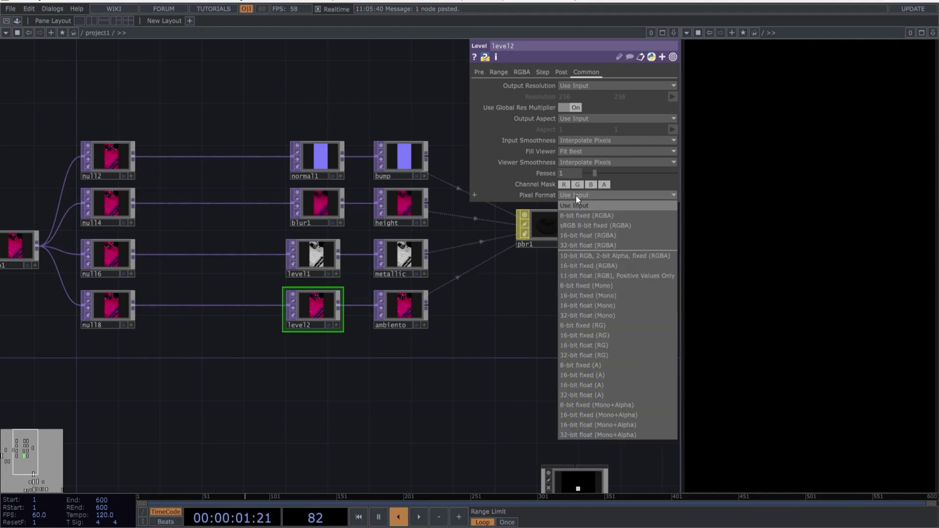
left_click(612, 318)
Step: Set level2 to black level 0.4, brightness 1.45, gamma 1.11 and contrast 1.22
left_click(482, 71)
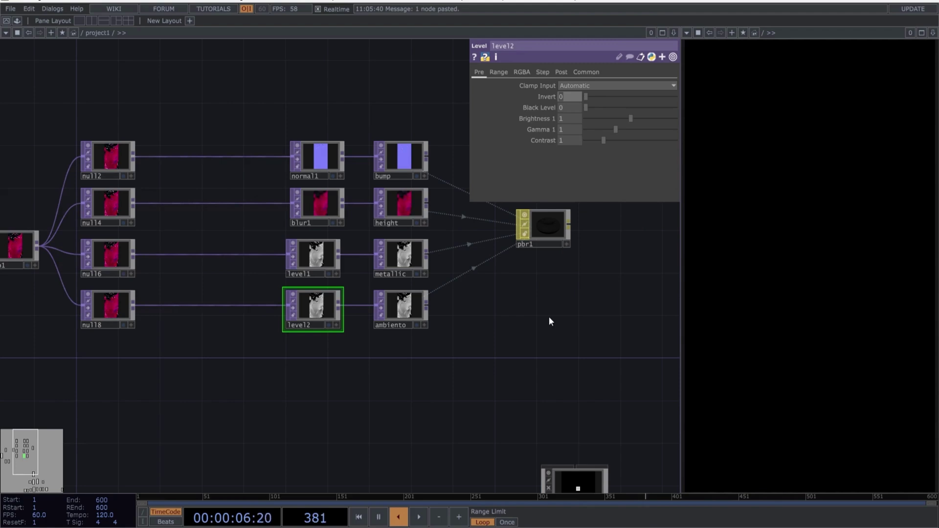
key("Tab")
type("0.4")
key("Tab")
type("1.45")
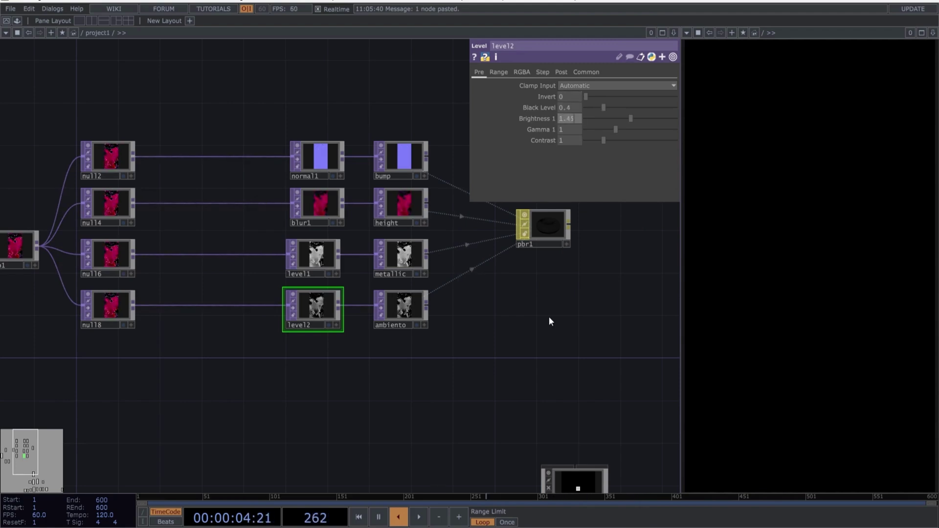
key("Tab")
type("1.11")
key("Tab")
type("1.22")
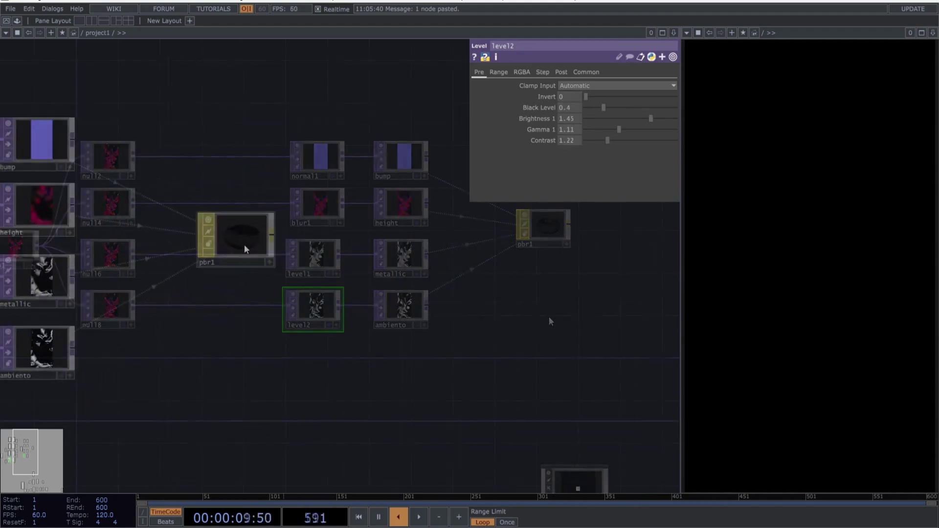
Step: Set the pbr1 material's roughness to 0.345 and ambient occlusion to 0.613
left_click(247, 242)
scroll(254, 274, "up", 4)
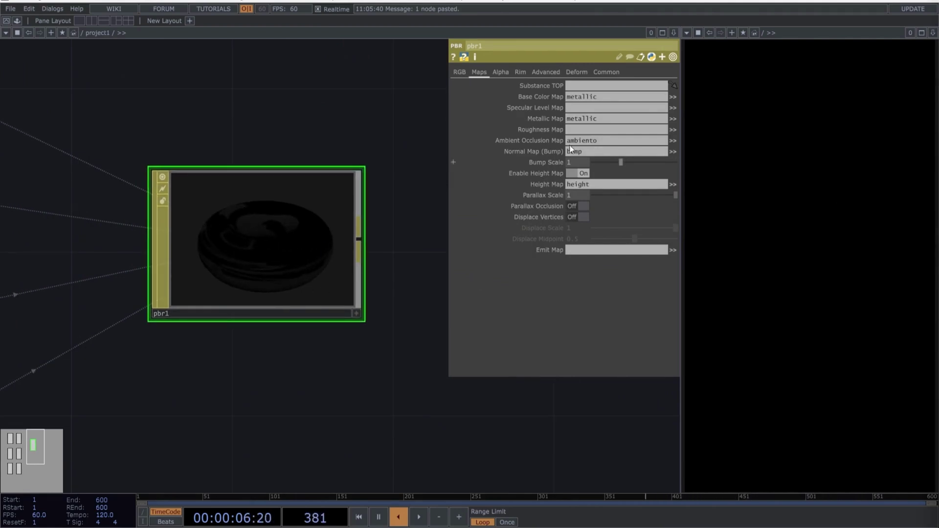
left_click(459, 71)
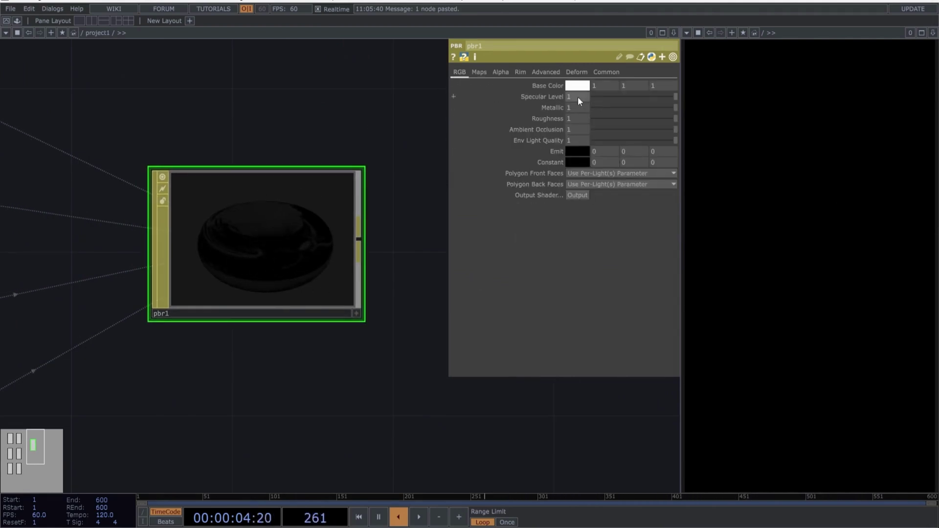
key("Tab")
key("Tab")
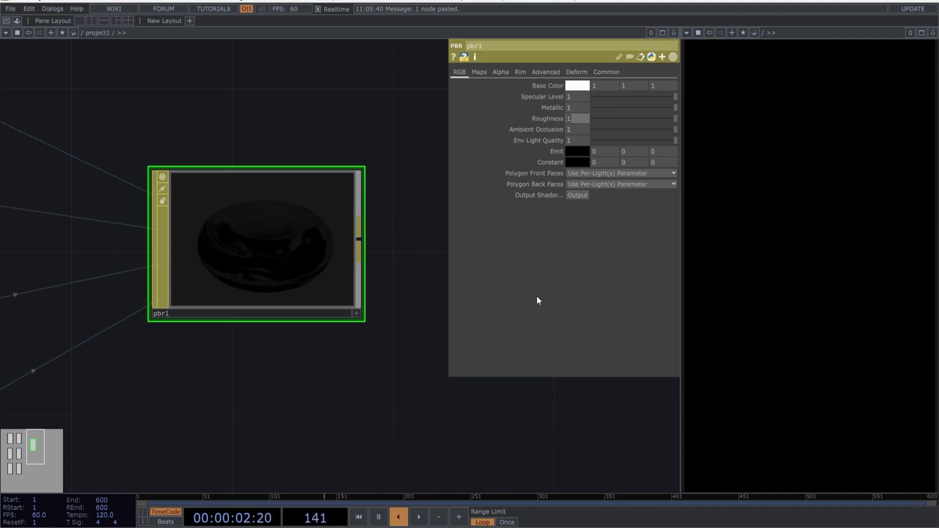
type("0.3")
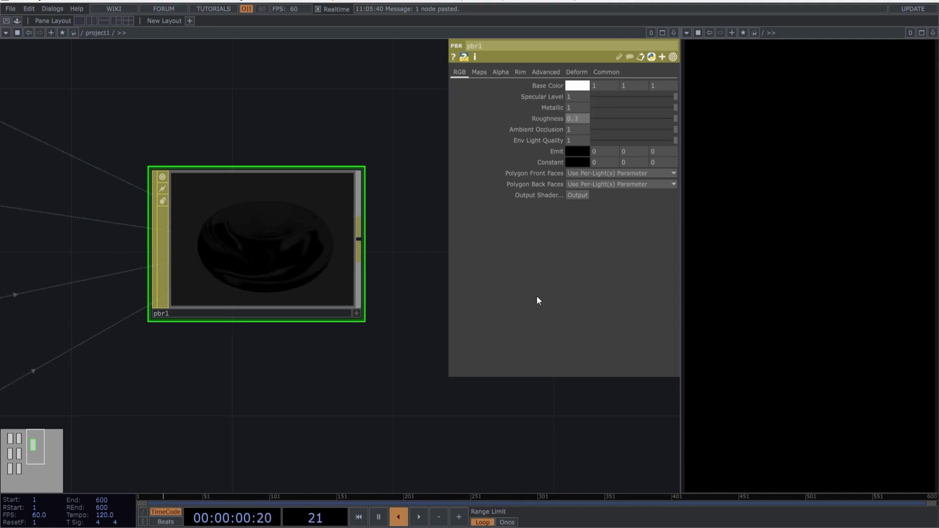
type("45")
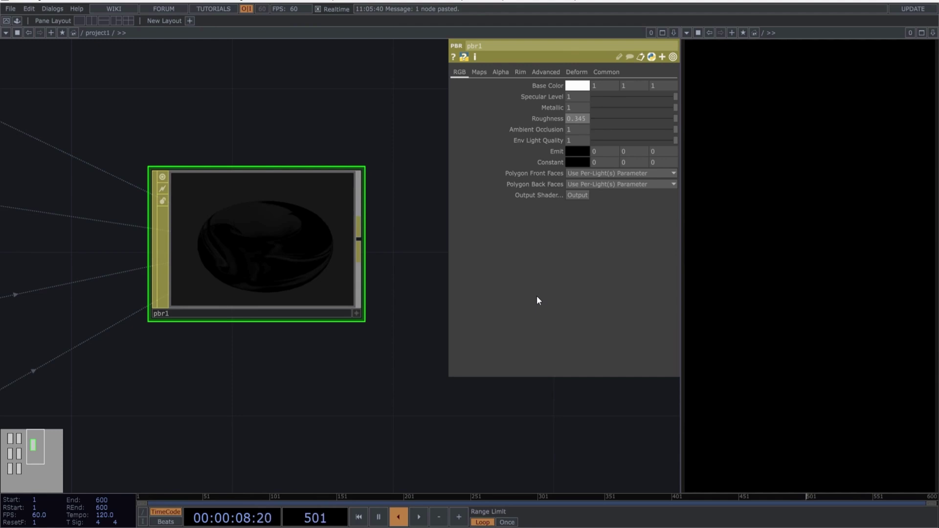
key("Tab")
type("0.6")
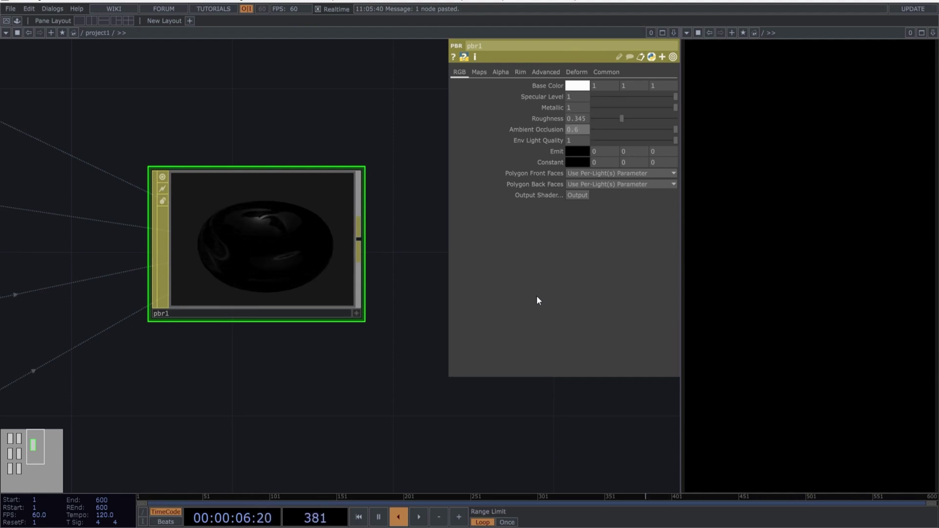
type("13")
key("Tab")
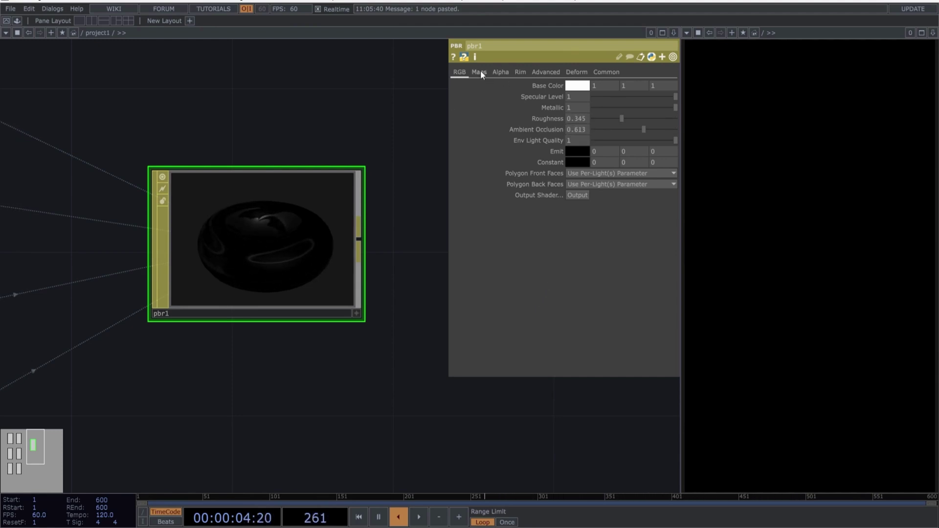
Step: Set the bump scale of the pbr1 material's normal map to 5
left_click(480, 72)
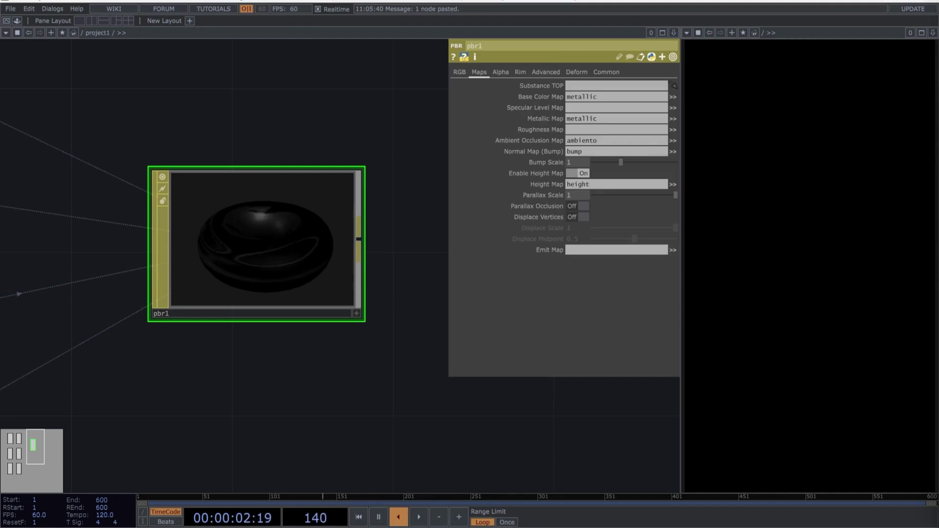
left_click_drag(582, 163, 534, 162)
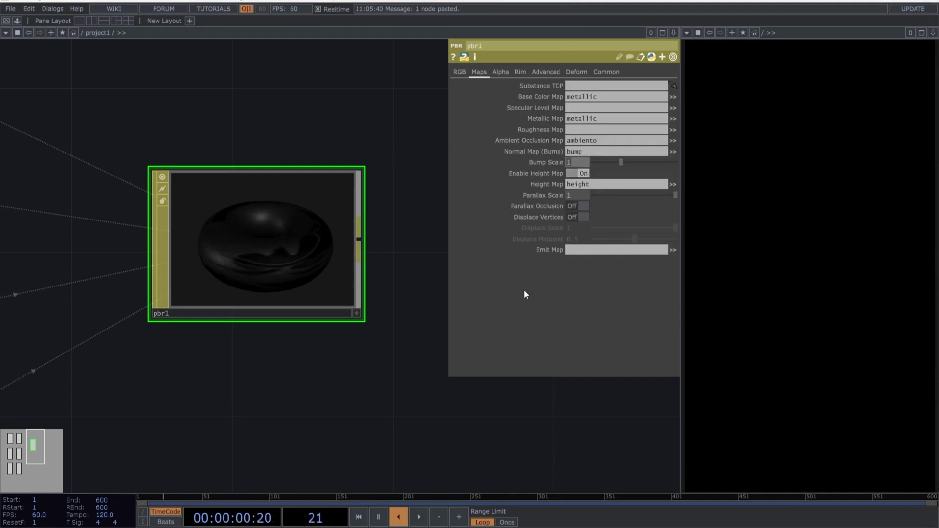
type("5")
key("Tab")
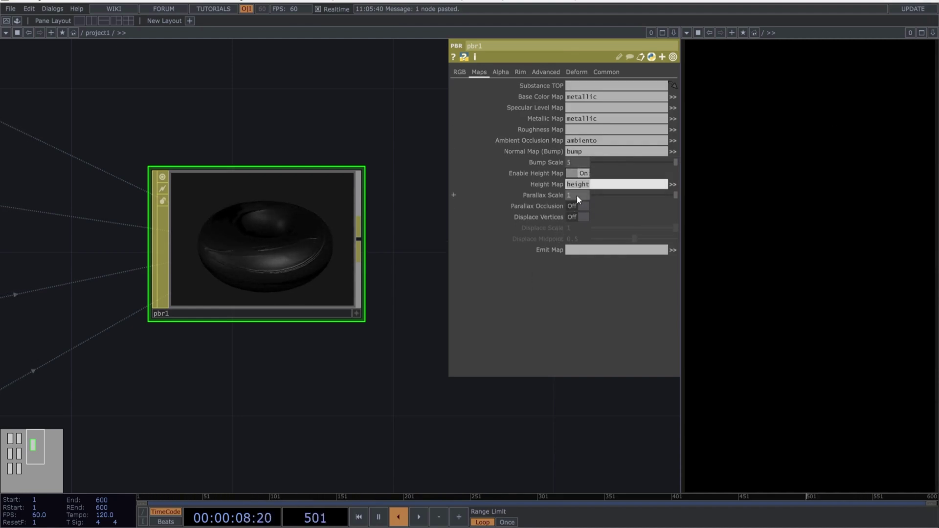
key("Tab")
key("Tab")
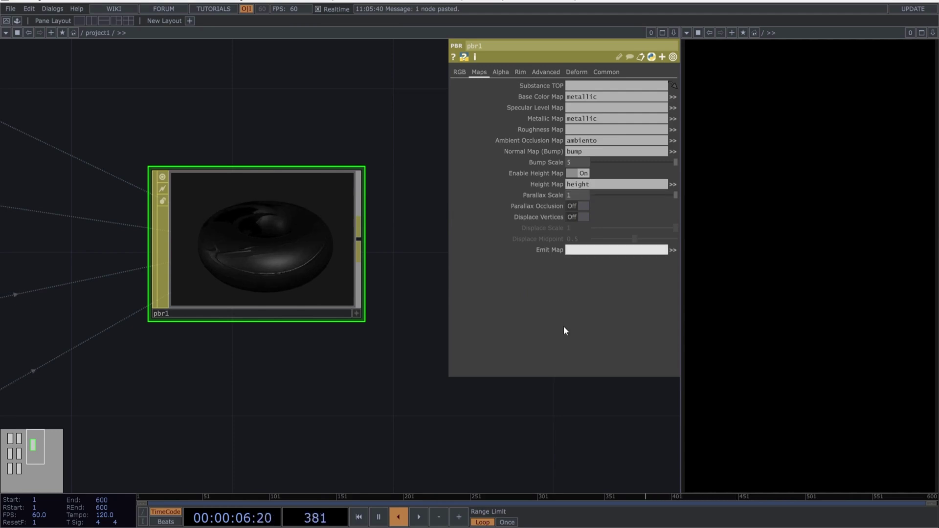
Step: Turn on vertex displacement for the pbr1 height map and set the displace midpoint to 1
left_click(580, 217)
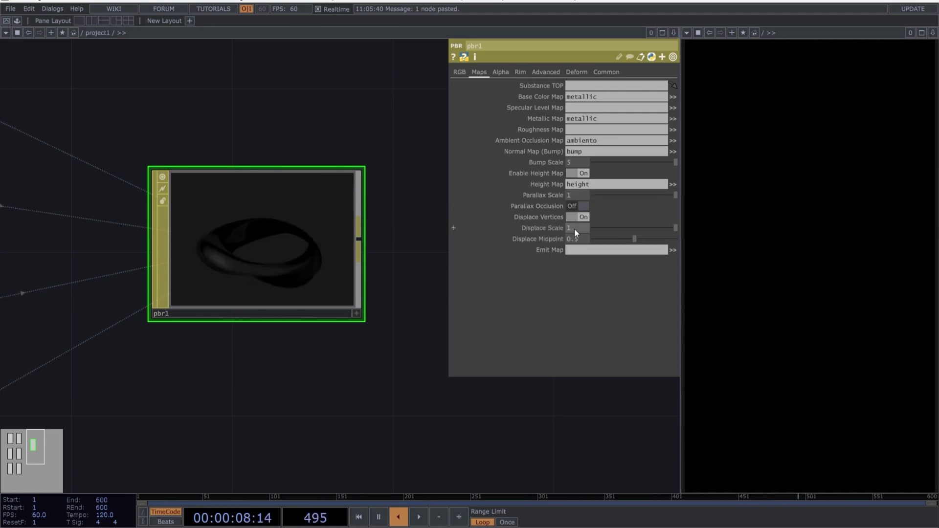
key("Tab")
type("1")
key("Tab")
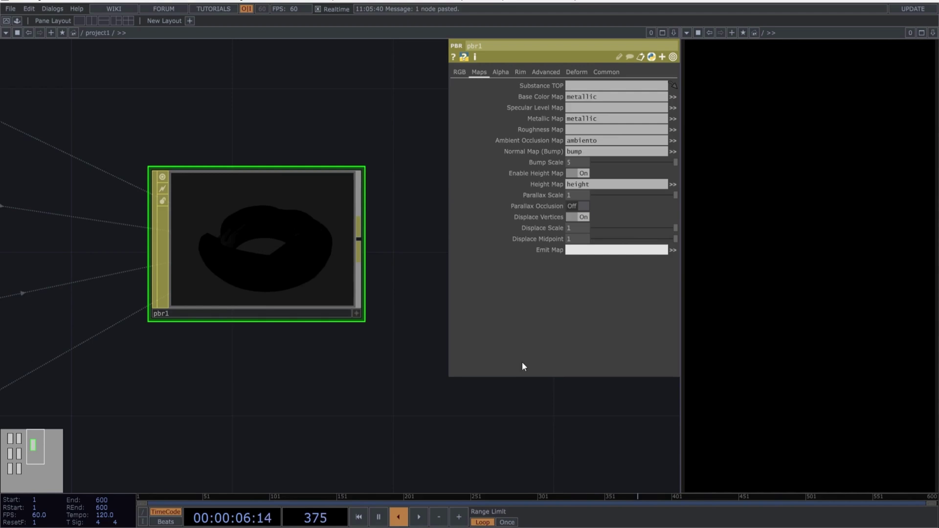
Step: Set the size of the grid1 geometry to 6 by 8
scroll(222, 244, "up", 4)
scroll(279, 221, "down", 5)
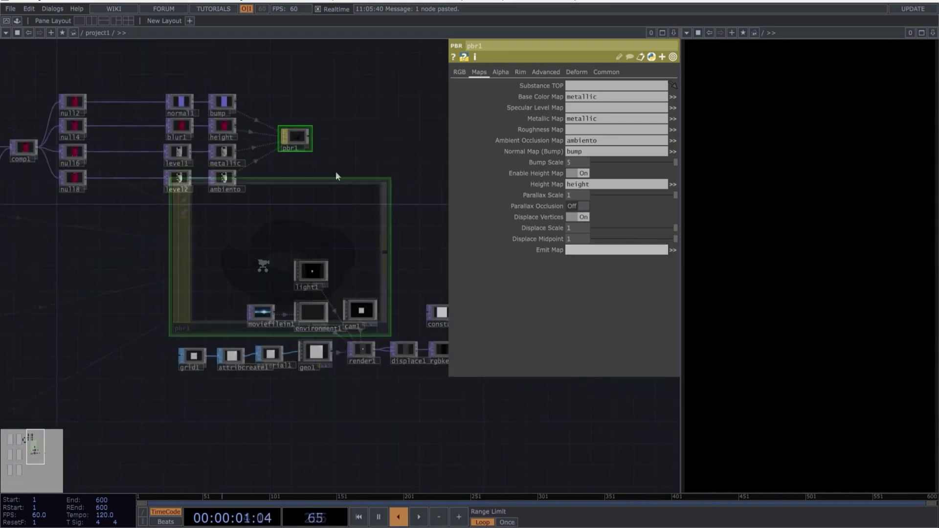
scroll(211, 335, "up", 4)
left_click_drag(169, 309, 178, 309)
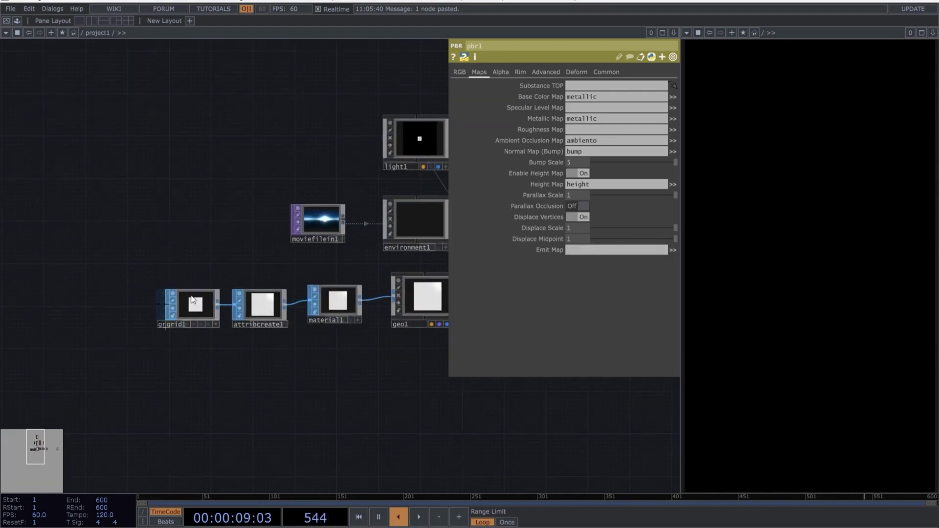
scroll(206, 214, "down", 4)
left_click_drag(220, 187, 155, 197)
left_click(147, 282)
left_click_drag(187, 340, 195, 406)
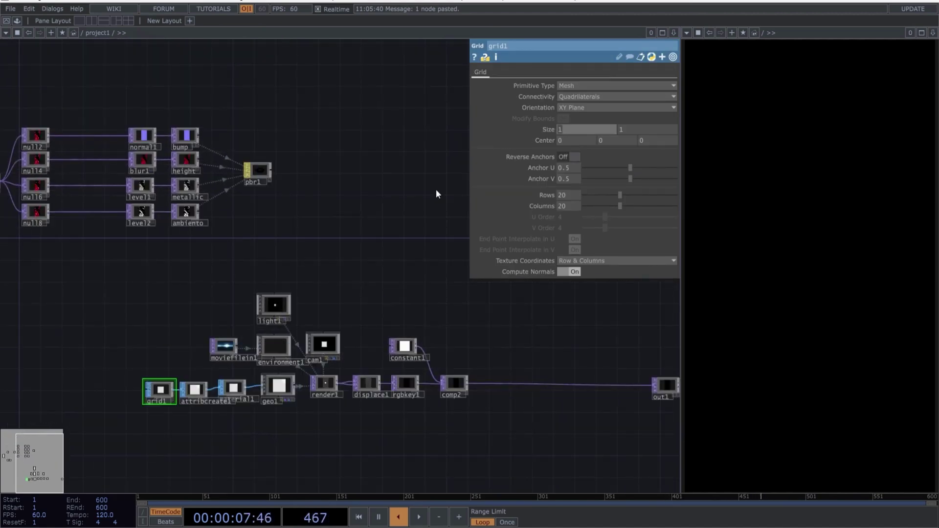
type("6")
key("Tab")
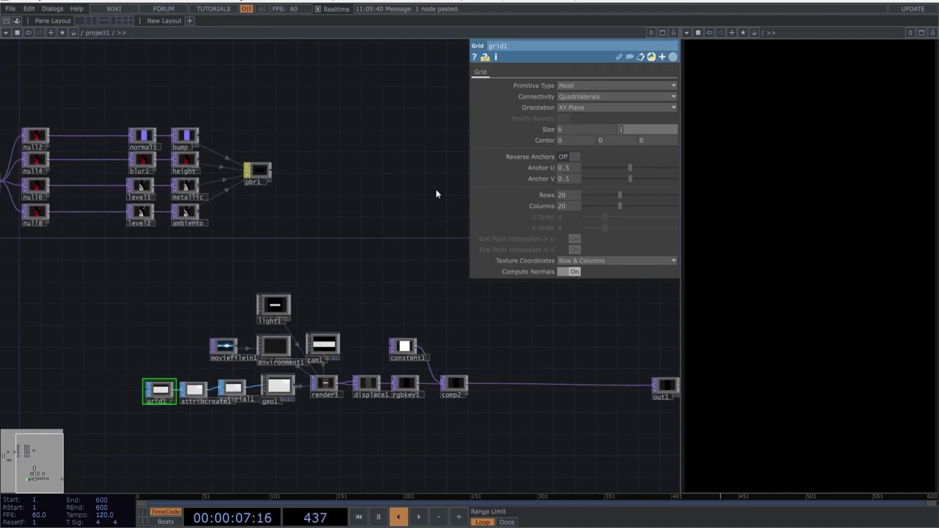
type("8")
key("Tab")
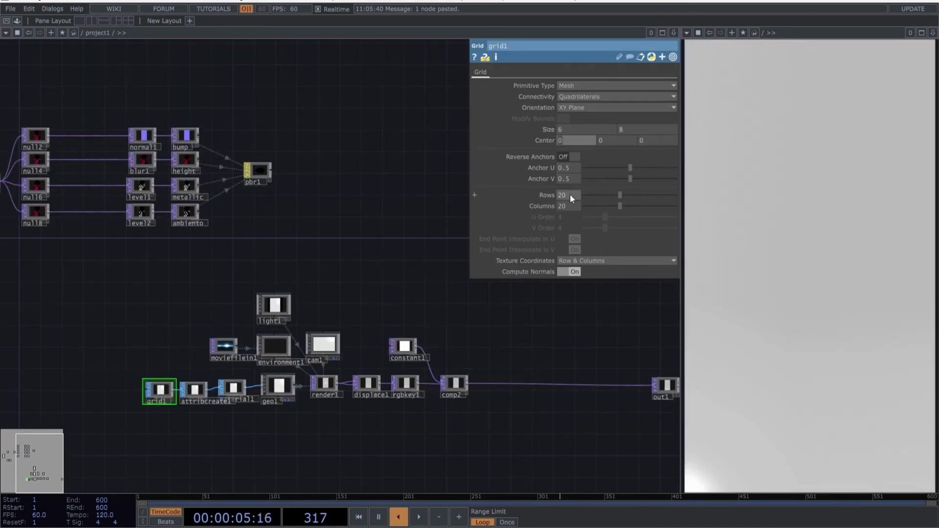
Step: Set the rows and columns of grid1 to 60 each
type("60")
key("Tab")
type("60")
key("Tab")
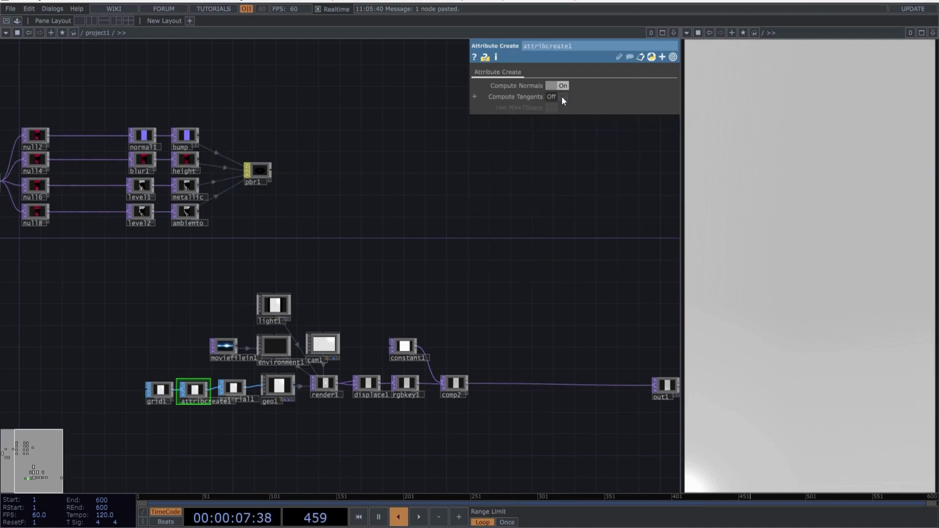
Step: Turn on Compute Tangents for attribcreate1 and assign the pbr1 material to material1
left_click(562, 95)
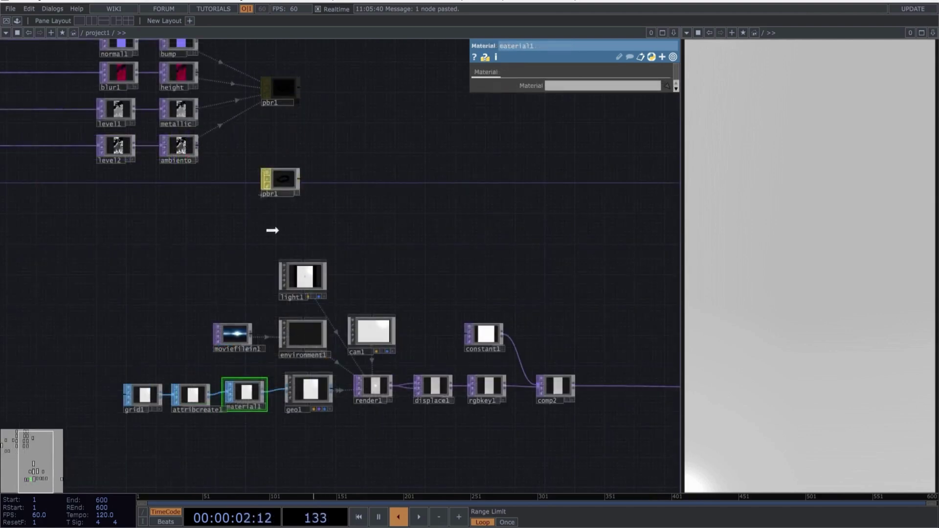
left_click_drag(272, 230, 250, 389)
left_click(250, 389)
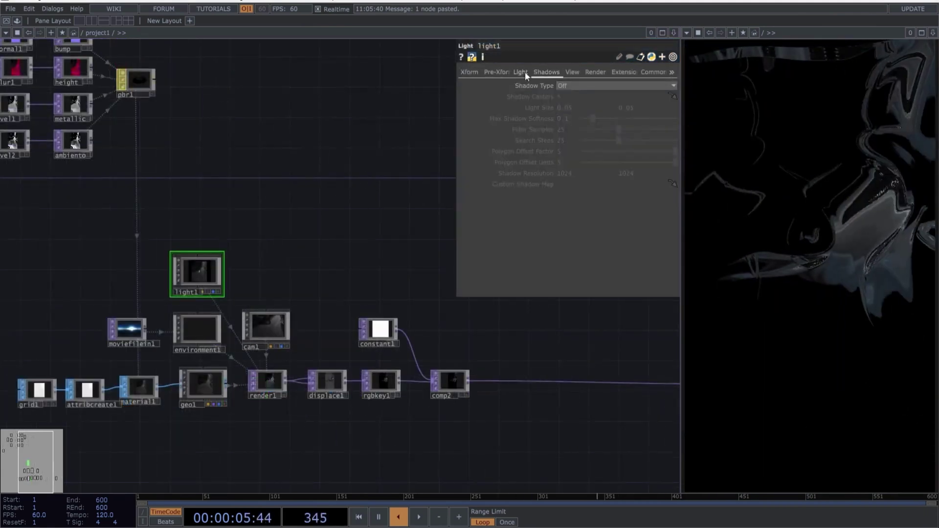
Step: Change the colour of light1 to cyan, with red at 0 and green at 0.7
left_click(523, 72)
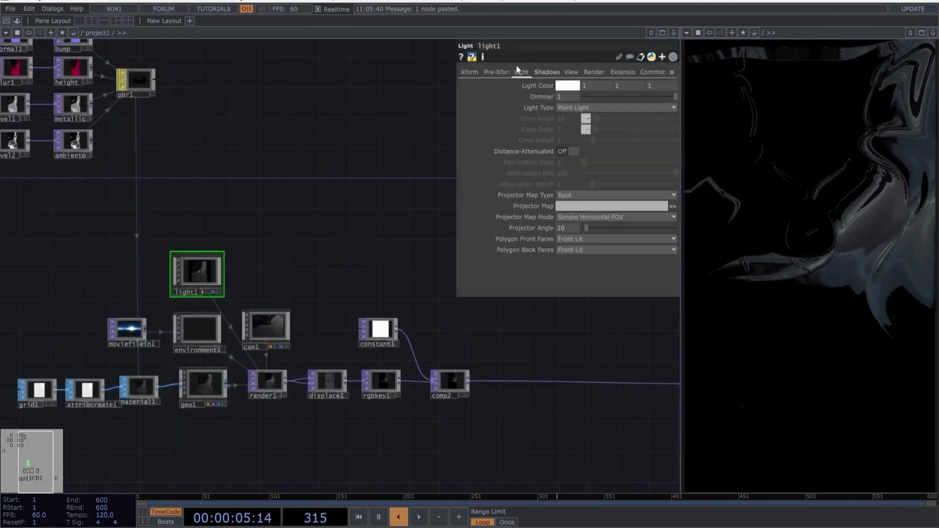
left_click_drag(599, 86, 487, 92)
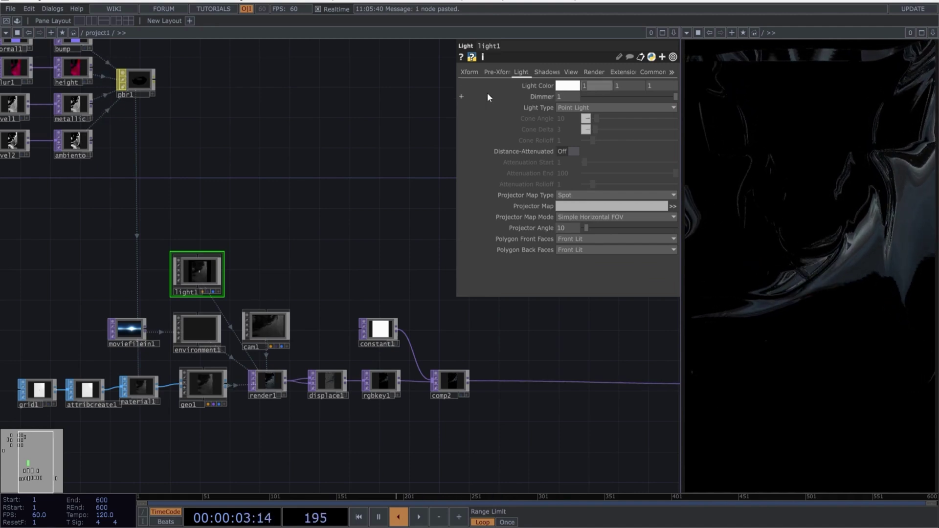
type("0")
key("Tab")
type("0.7")
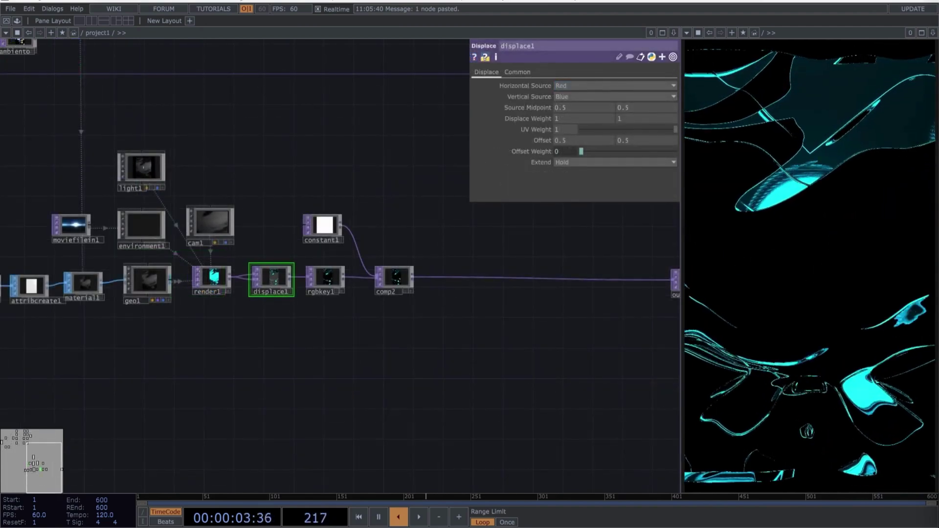
Step: Set both displace weights of displace1 to 0.01
left_click(569, 115)
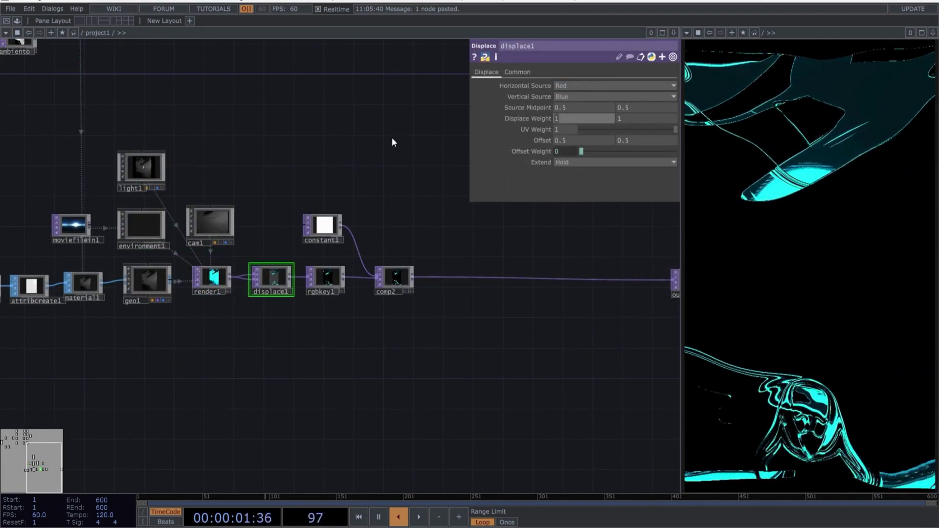
type("0.01")
key("Tab")
type("0.")
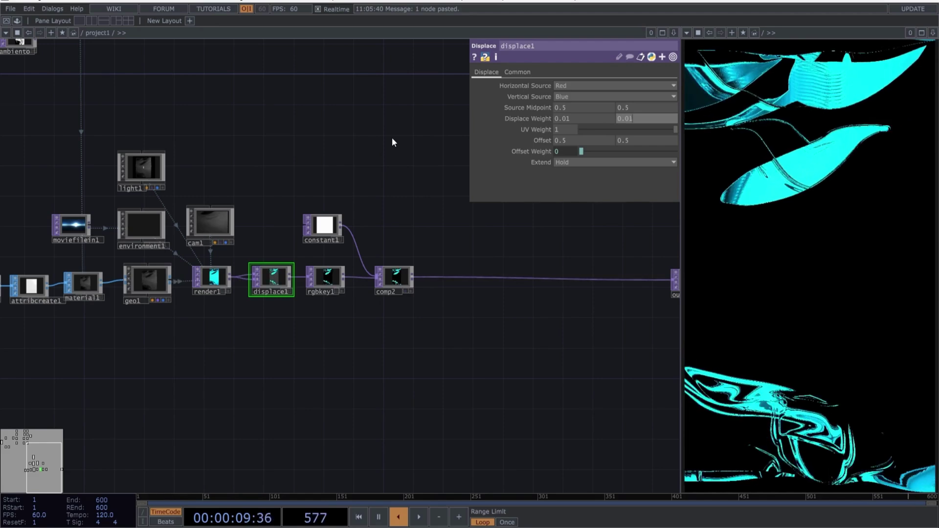
type("01")
key("Tab")
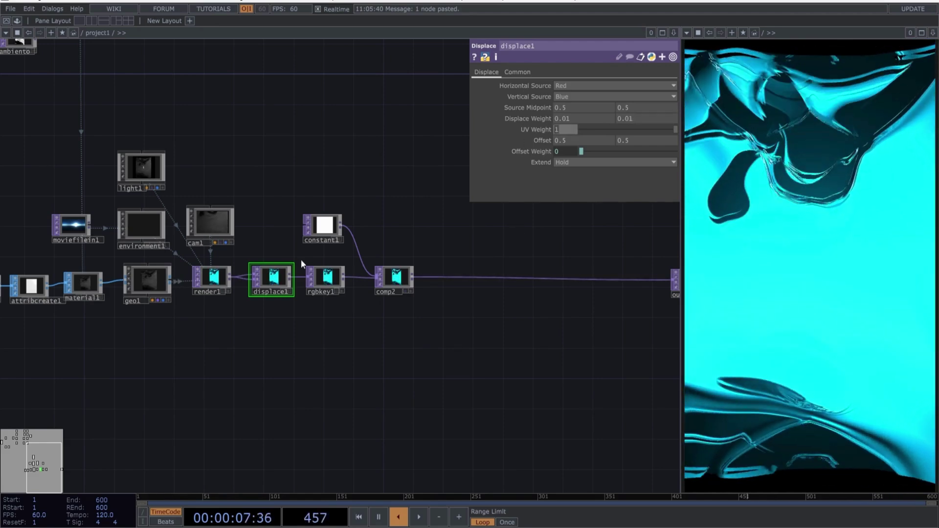
Step: Tint the constant1 colour a pale peach, setting its green value to 0.89
left_click(323, 226)
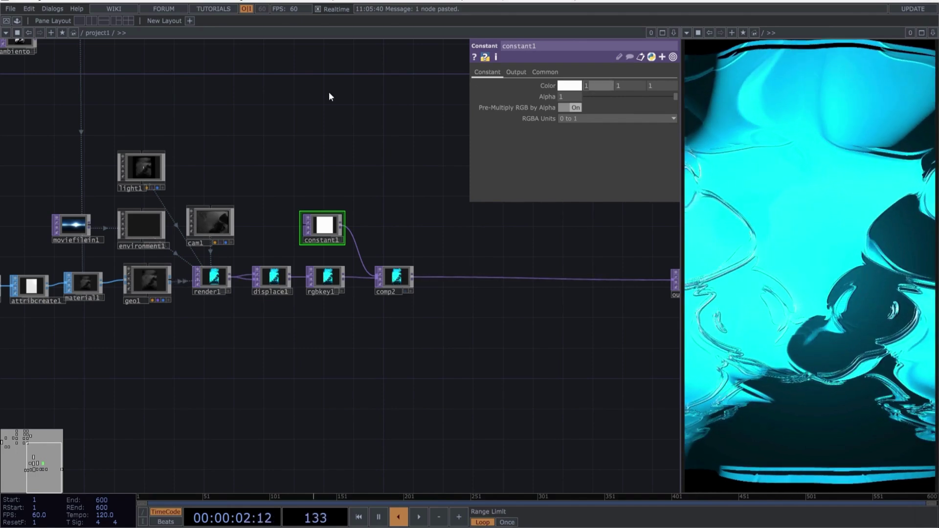
key("Tab")
type("0.89")
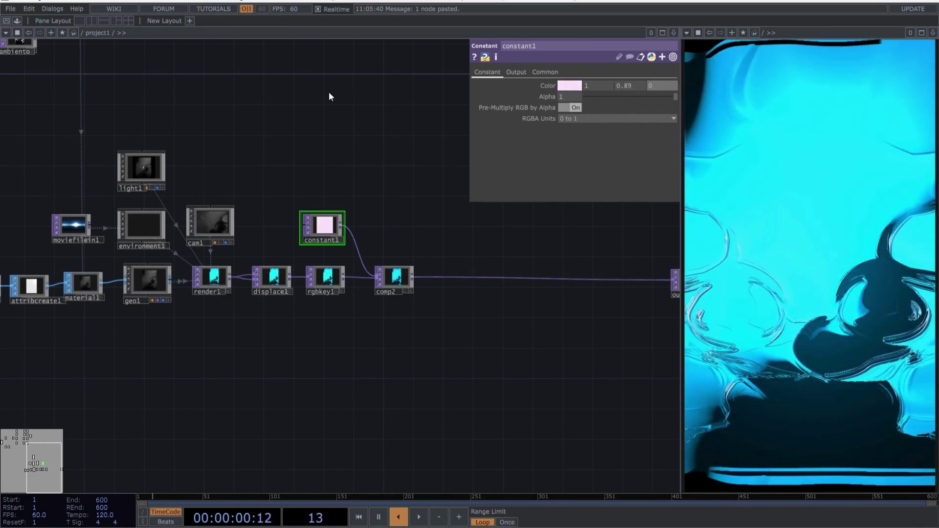
Step: Check the operation used by the comp2 composite and view the wider network
left_click(396, 277)
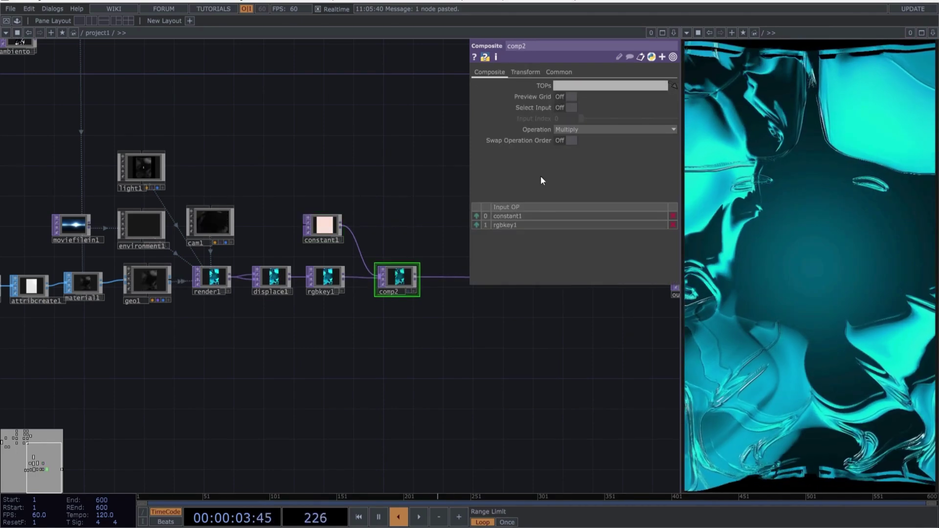
left_click(570, 129)
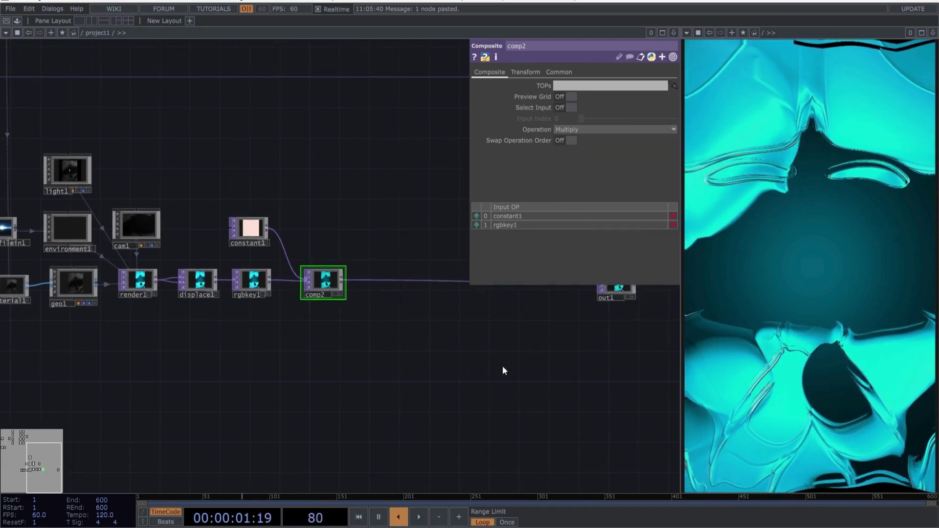
scroll(503, 365, "down", 5)
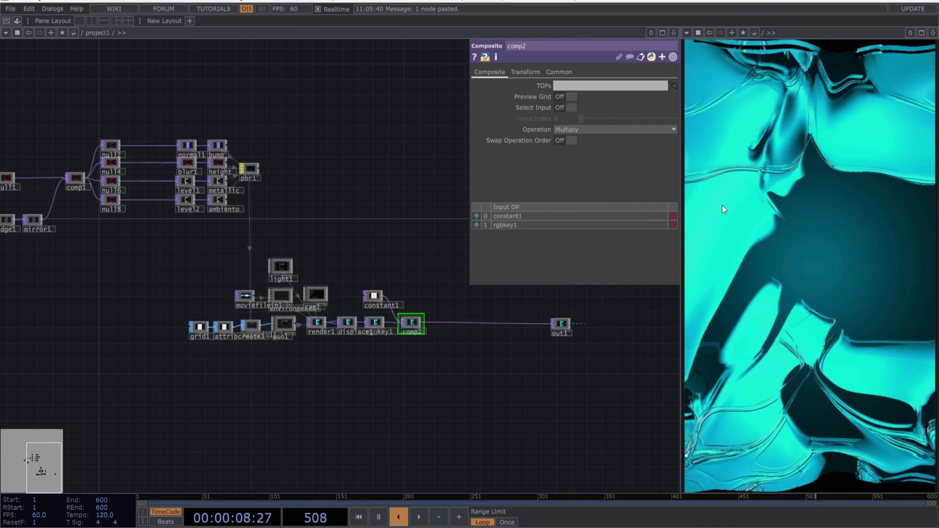
Step: Orbit and move cam1 interactively in its viewer to a closer angled view, rotated about -7.2 in X and 17.4 in Y
scroll(335, 271, "up", 6)
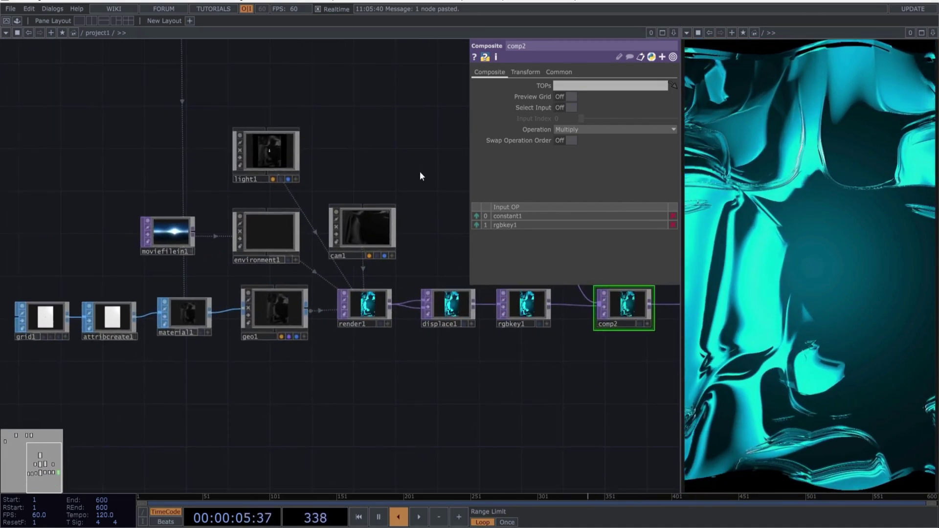
left_click(363, 231)
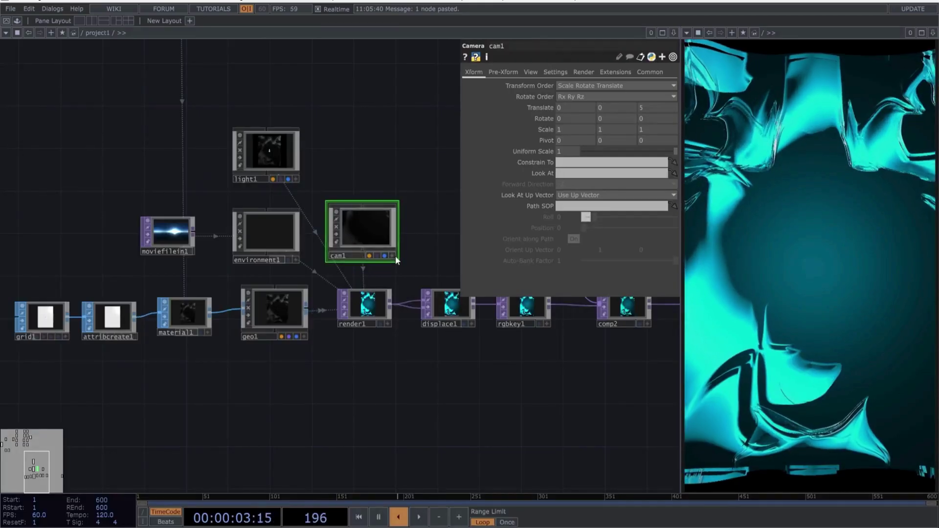
scroll(434, 237, "up", 5)
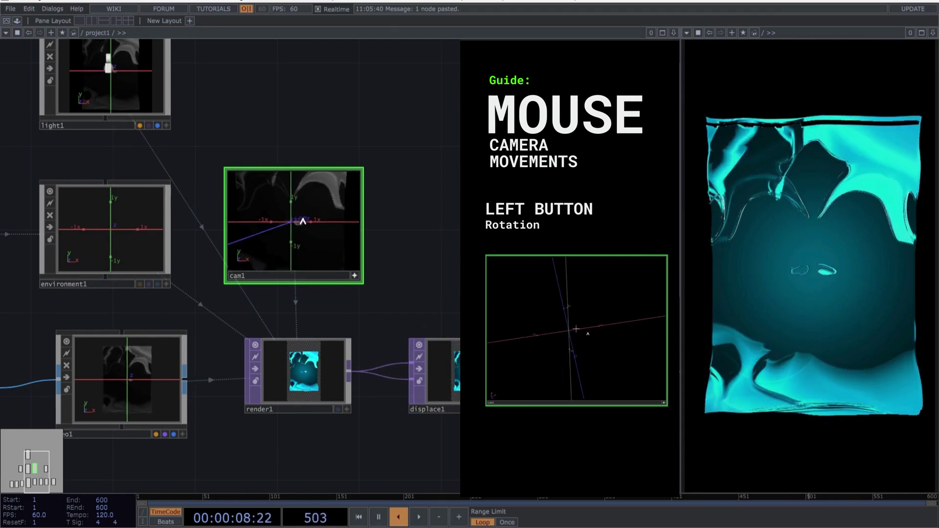
left_click_drag(310, 221, 294, 225)
right_click_drag(294, 224, 301, 225)
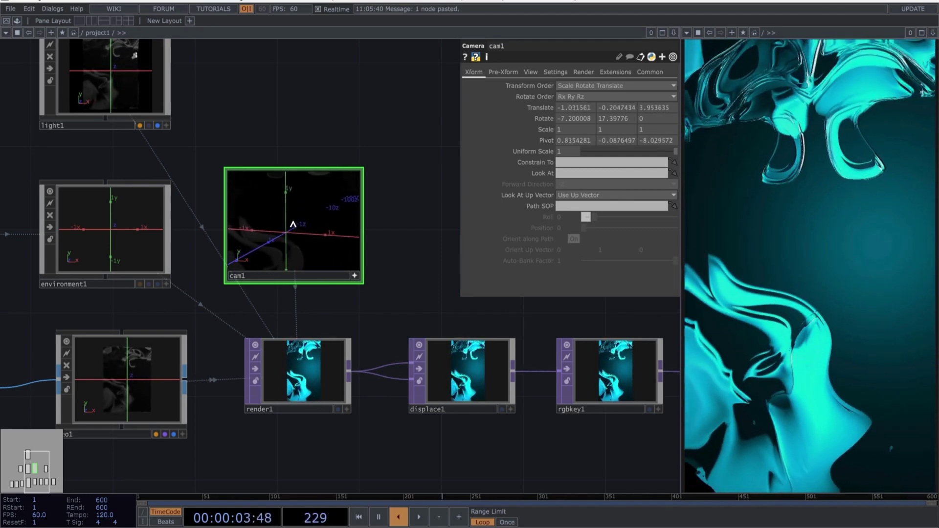
right_click(292, 226)
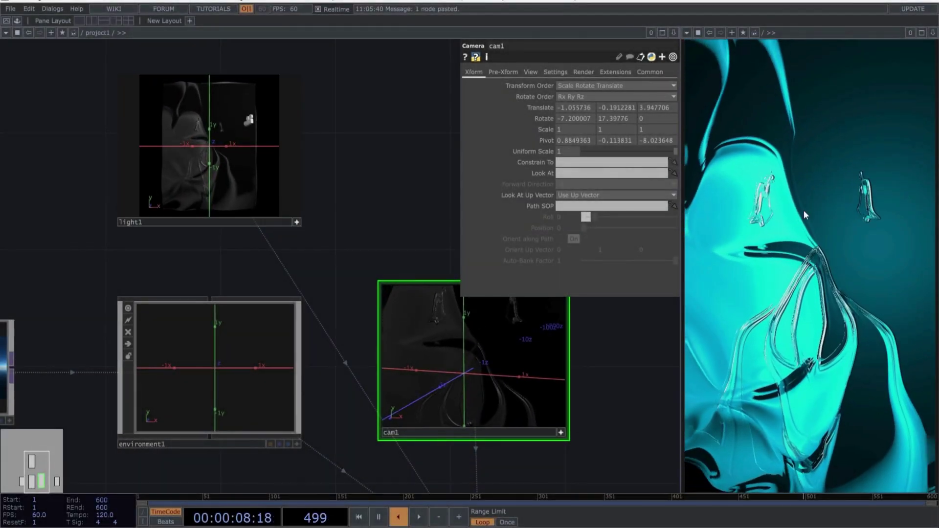
Step: Orbit light1 interactively around the grid and pan cam1 to about -1.04, -0.06, 3.97
left_click_drag(210, 150, 204, 149)
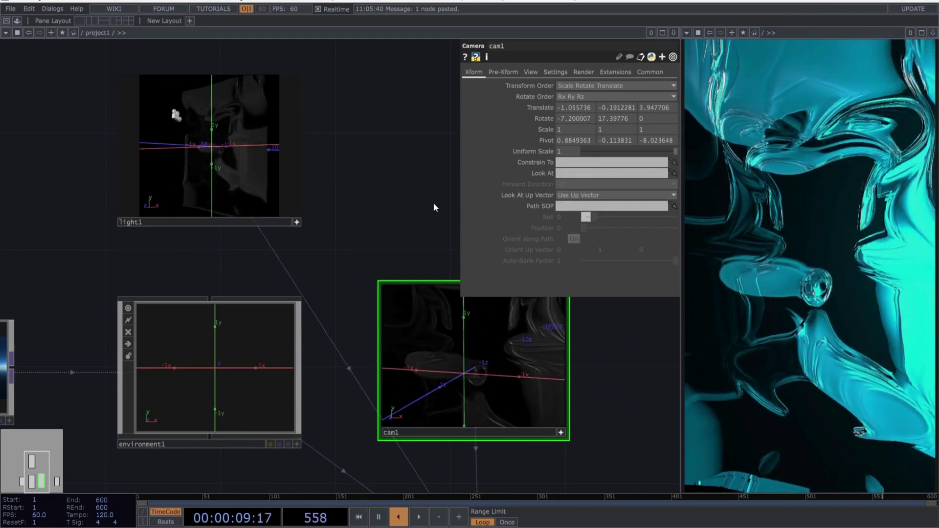
left_click_drag(476, 363, 471, 370)
middle_click_drag(470, 370, 470, 363)
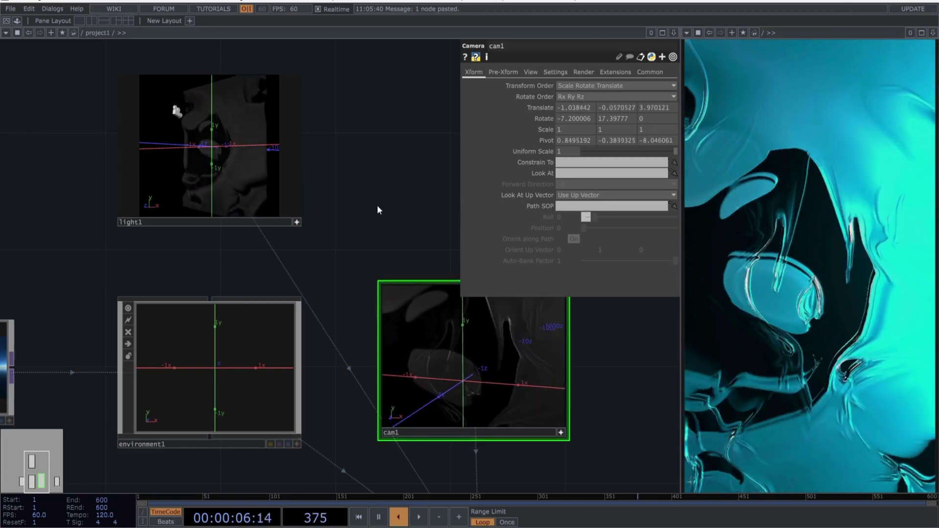
Step: Hide the parameter display and reposition light1 further in its own viewer to change the lighting
key("p")
scroll(431, 159, "down", 8)
left_click_drag(455, 160, 471, 132)
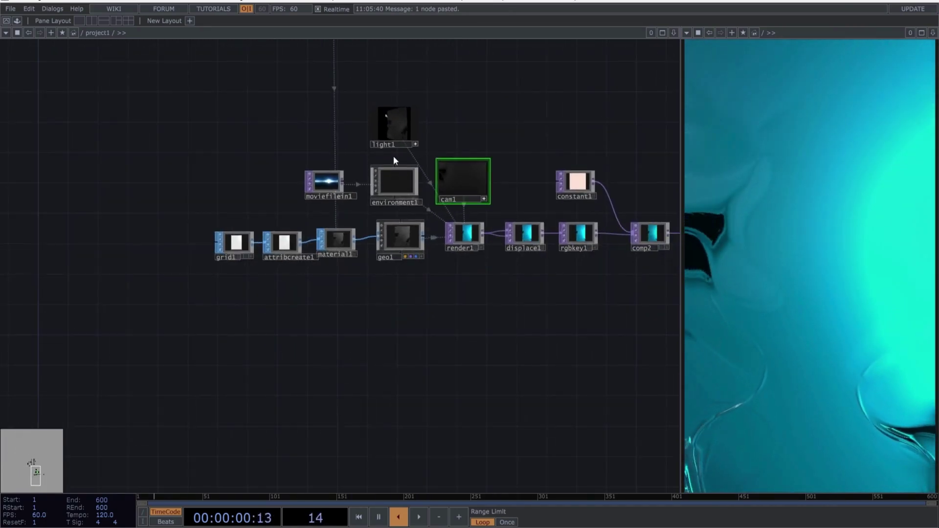
scroll(445, 120, "up", 8)
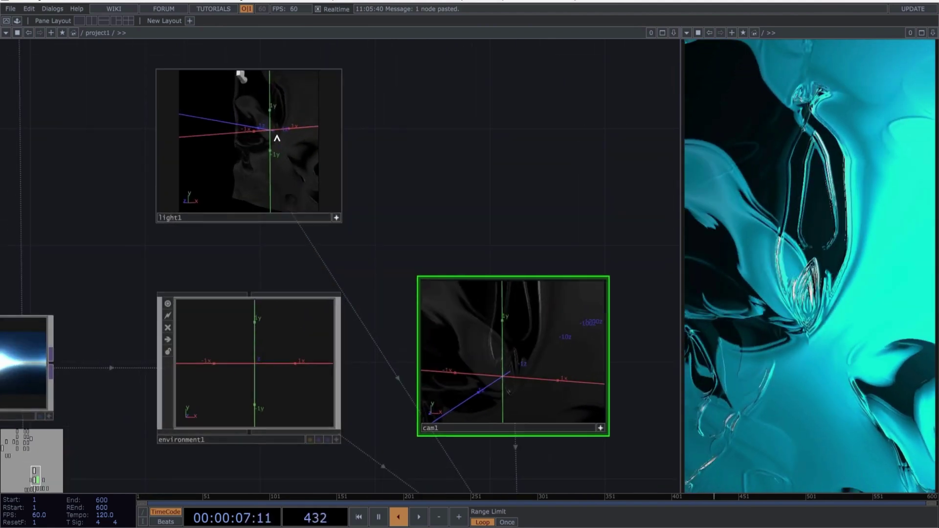
mouse_move(277, 138)
left_mouse_down()
mouse_move(266, 143)
mouse_move(276, 137)
left_mouse_up()
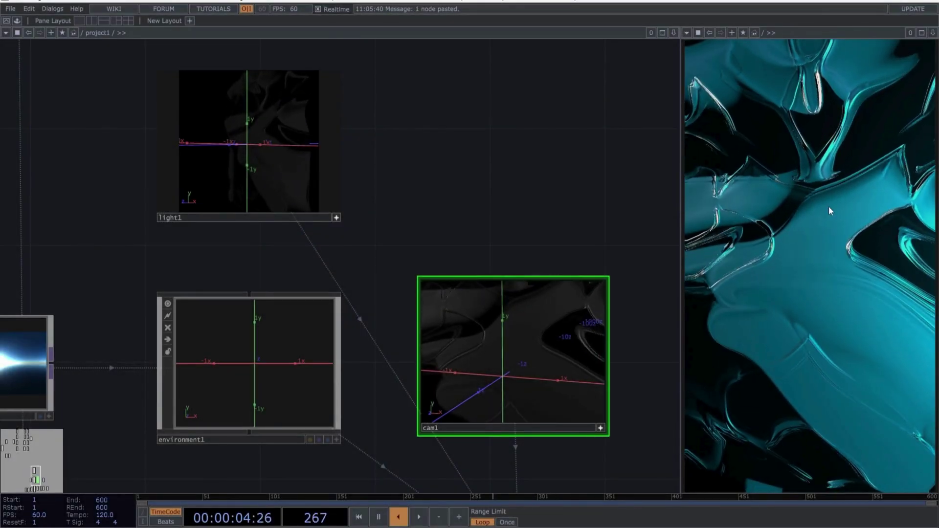
Step: Open the Pseudo_Liquid_V01 parameters in a floating window and place it clear of the network nodes
scroll(556, 152, "down", 6)
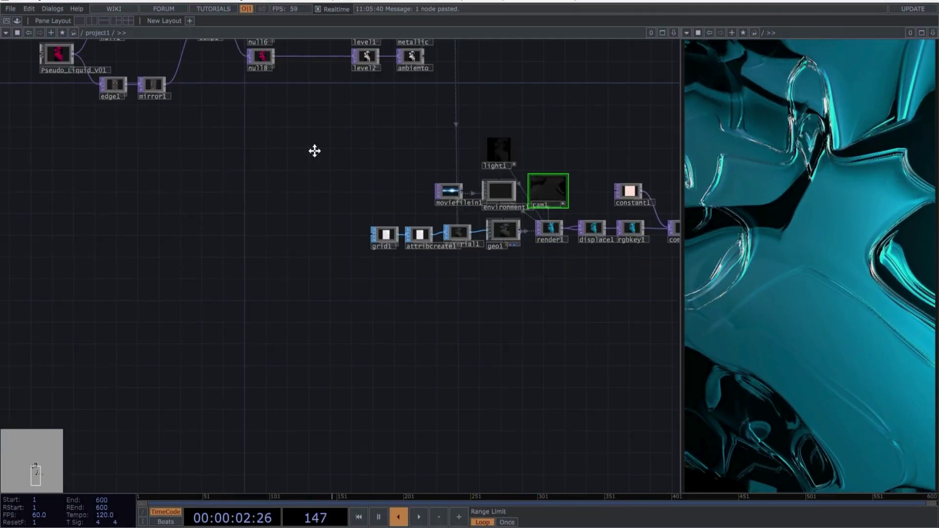
left_click_drag(314, 150, 561, 332)
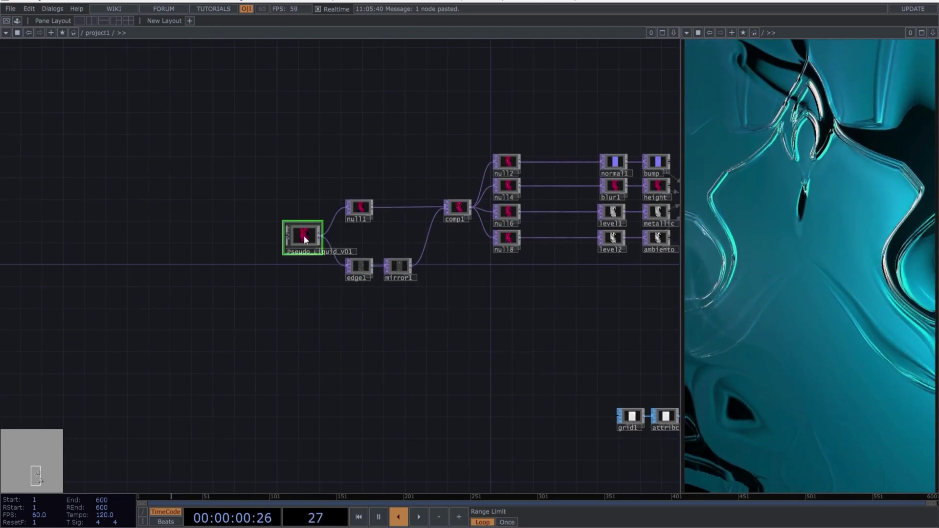
right_click(303, 235)
left_click(336, 159)
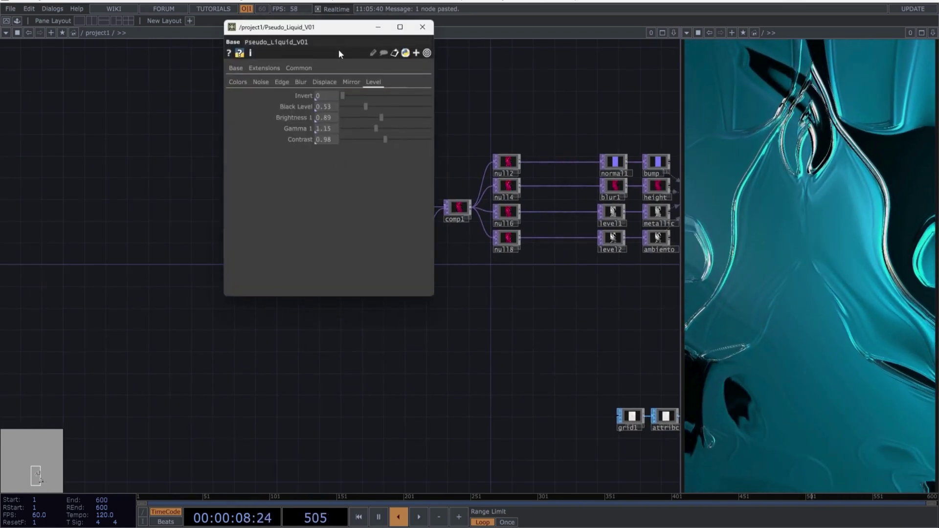
left_click_drag(346, 30, 585, 56)
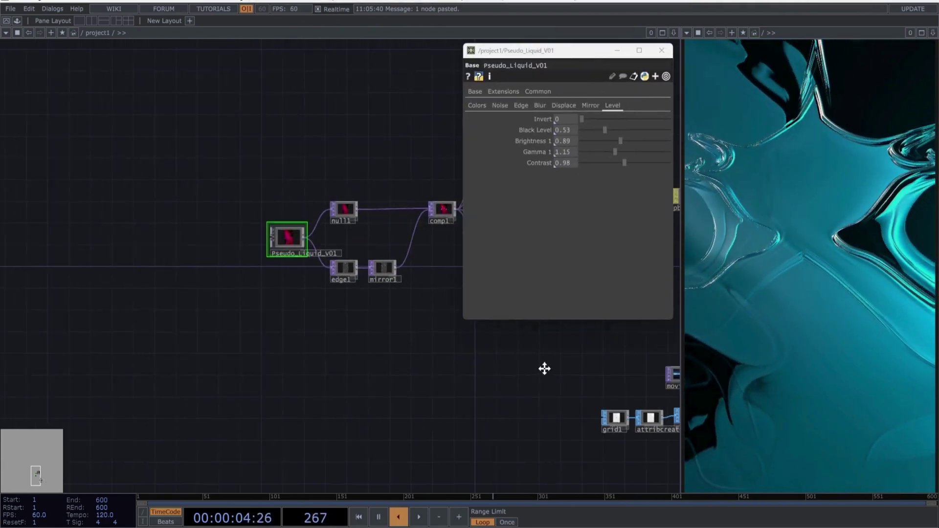
left_click_drag(544, 369, 331, 389)
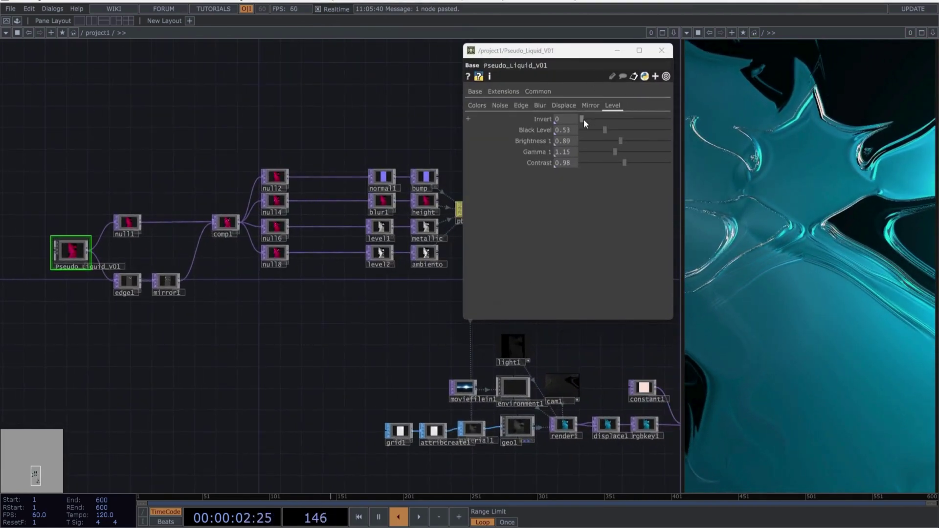
Step: Try out the Invert level of Pseudo_Liquid_V01 and set its Noise 1 period to 0.525
left_click_drag(584, 120, 619, 126)
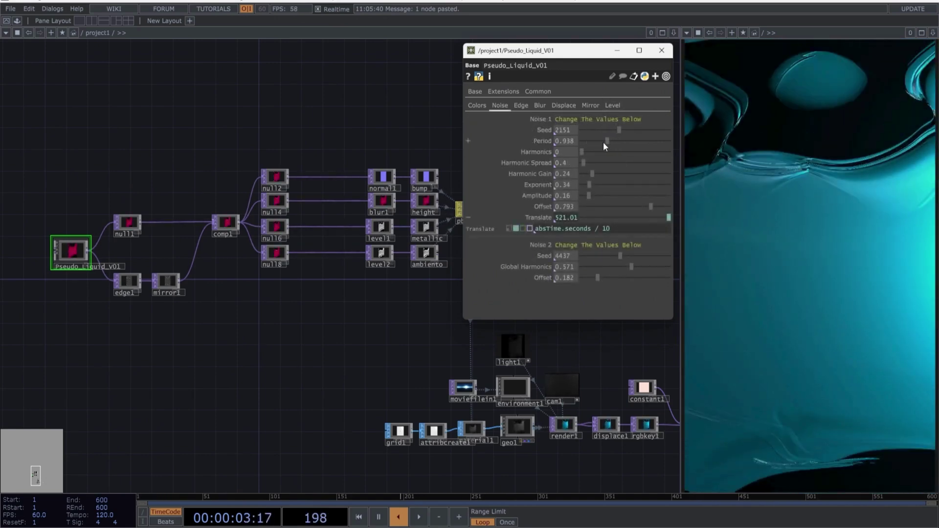
left_click_drag(603, 142, 583, 140)
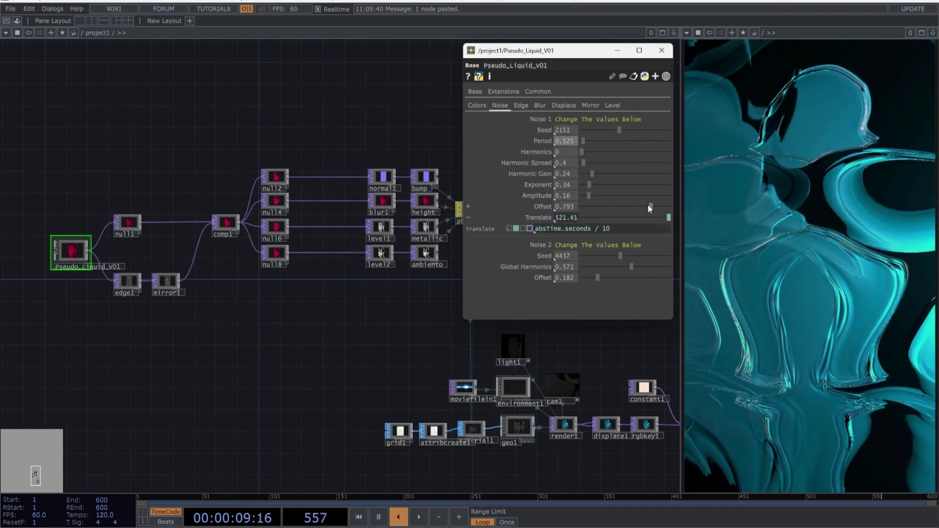
Step: Set Pseudo_Liquid_V01's Noise 1 exponent to 0.41, amplitude to 0.68 and offset to 0.691, and its mirror rotation to 138
left_click_drag(648, 204, 612, 195)
mouse_move(589, 185)
left_mouse_down()
mouse_move(623, 186)
mouse_move(591, 189)
left_mouse_up()
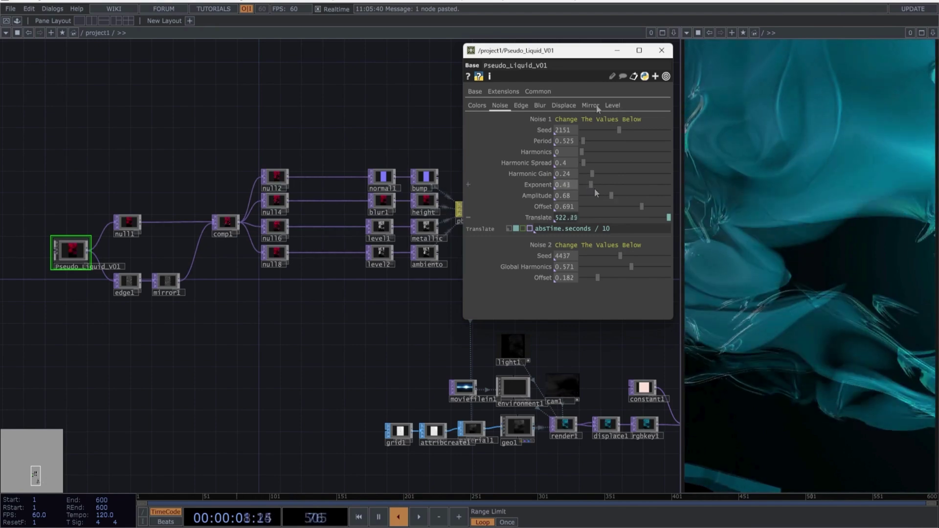
left_click(590, 106)
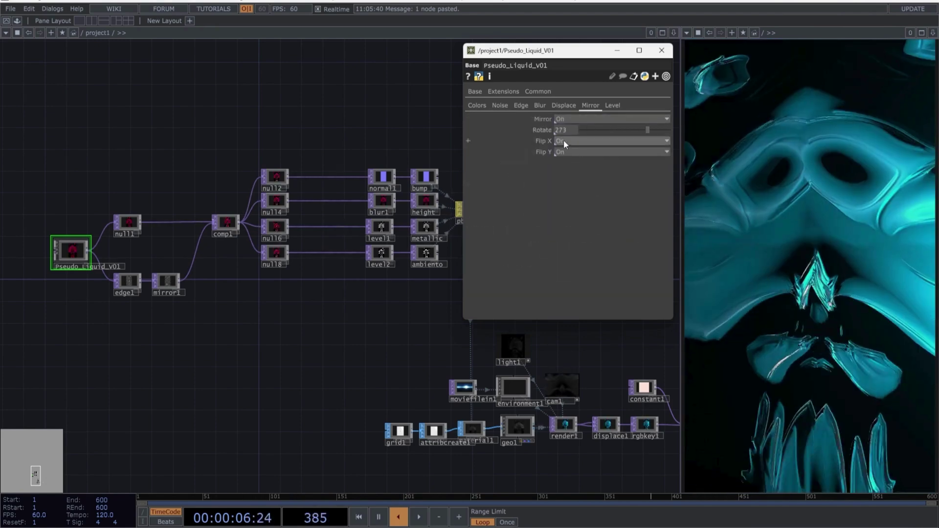
left_click_drag(628, 130, 615, 131)
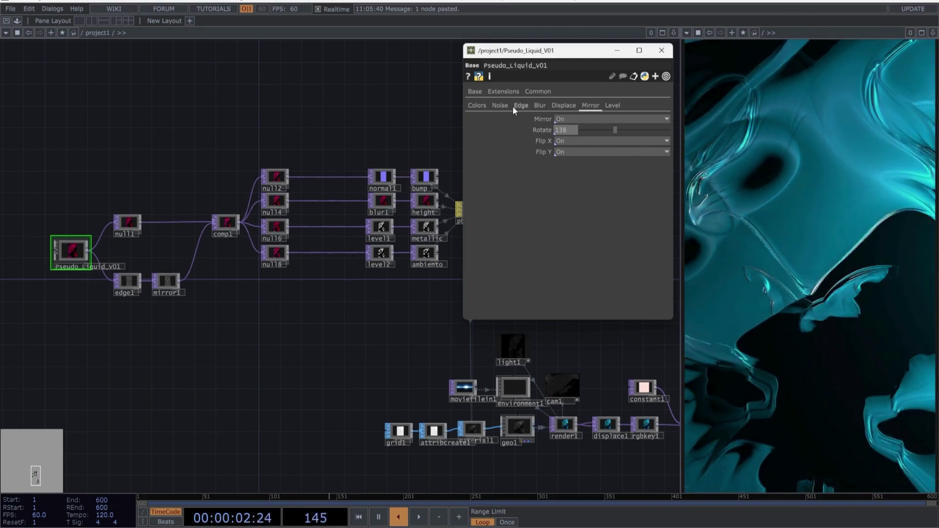
left_click(477, 106)
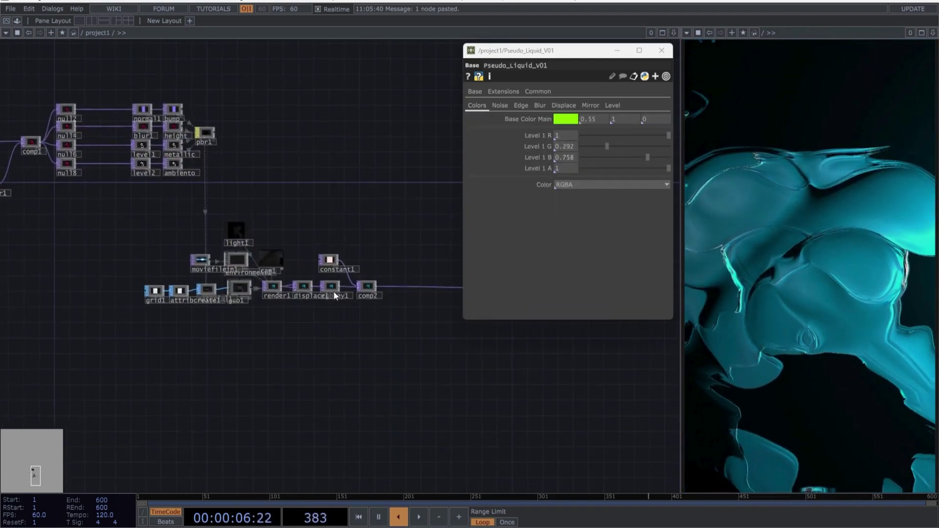
Step: Recolor constant1, which feeds comp2, to a light blue of 0.482, 0.62876, 1 by adjusting its saturation and hue
scroll(333, 264, "up", 5)
left_click(279, 220)
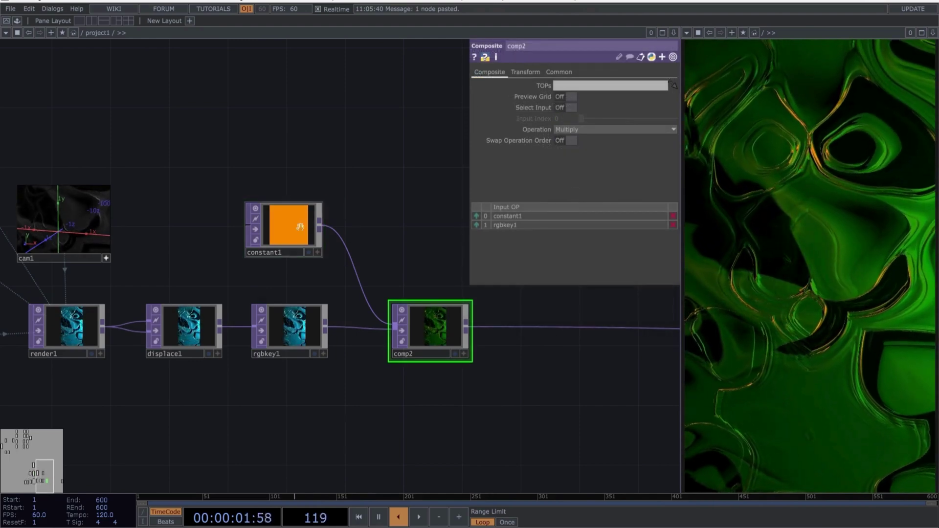
left_click(300, 226)
left_click(569, 85)
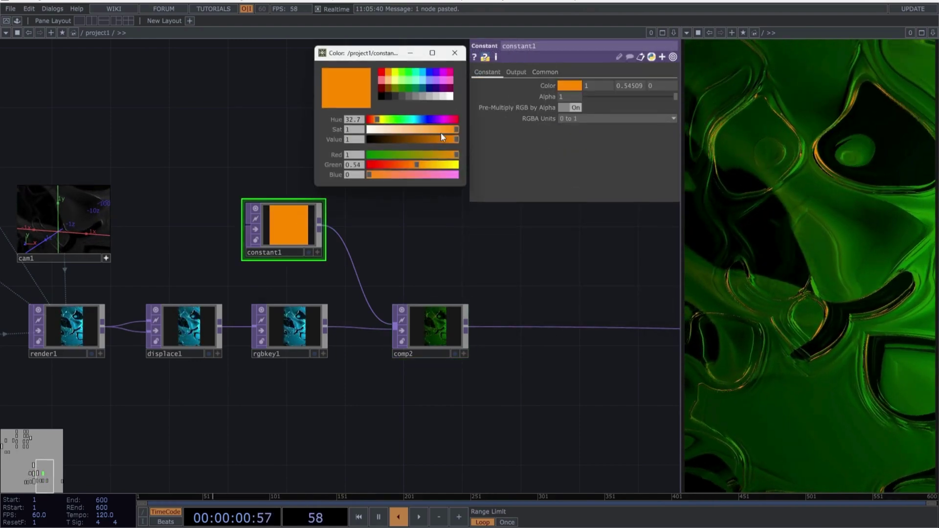
left_click_drag(453, 131, 414, 131)
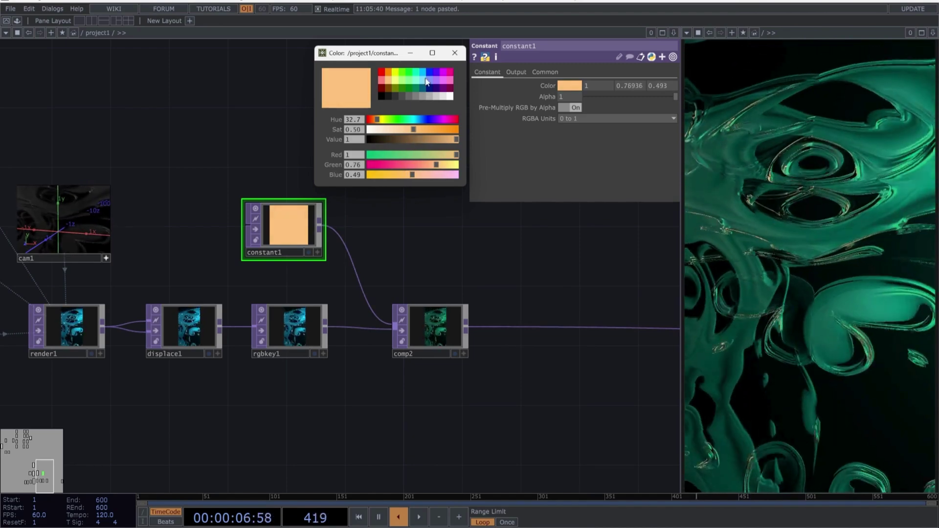
left_click_drag(405, 55, 399, 55)
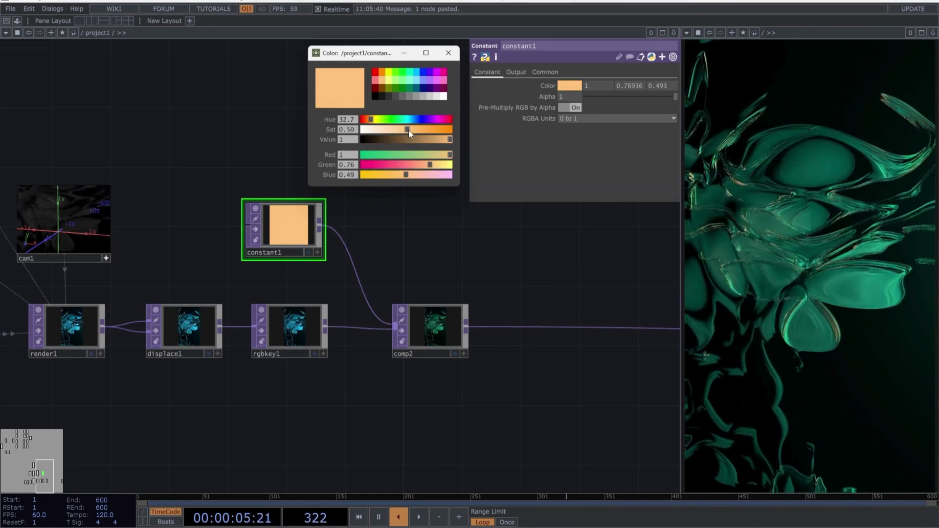
left_click_drag(374, 120, 466, 115)
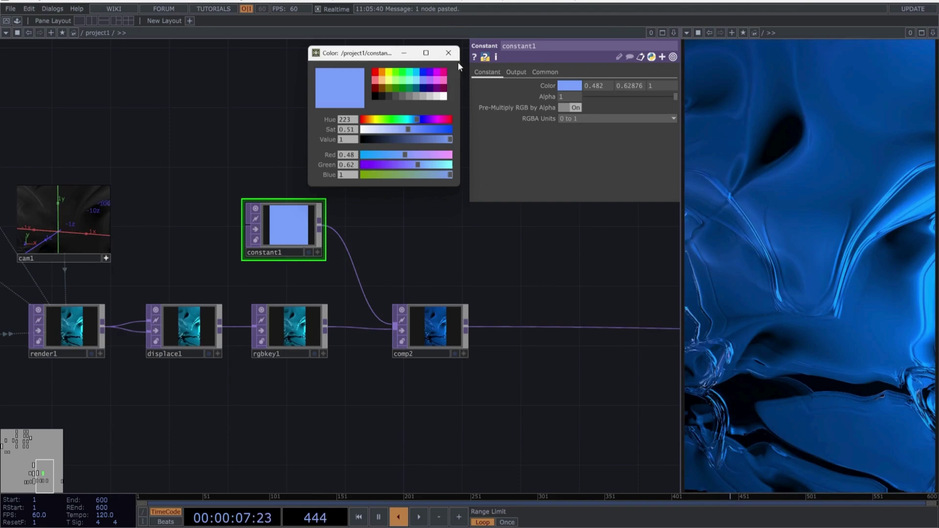
left_click(448, 52)
Step: Add the Pseudo_Liquids_V2_0 component from the custom Pseudo Liquids palette folder next to Pseudo_Liquid_V01 and close the palette
scroll(511, 237, "down", 5)
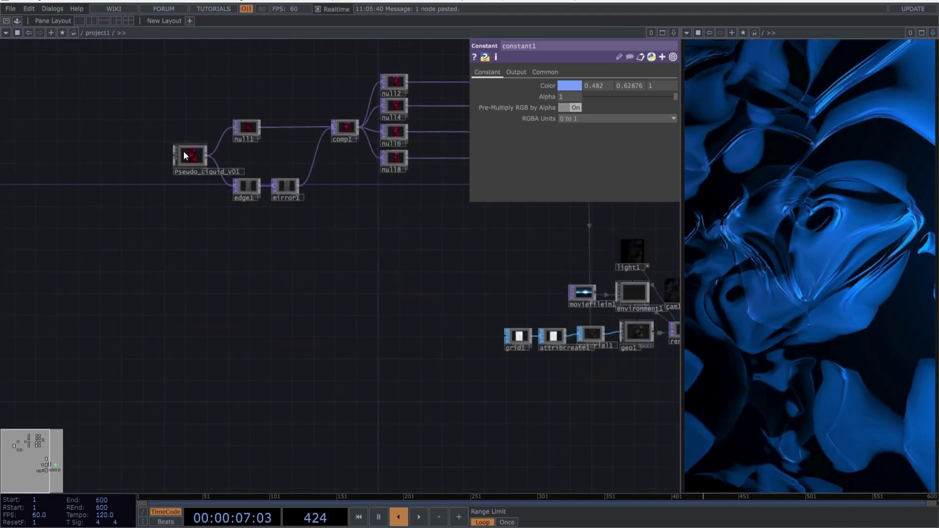
left_click(186, 156)
left_click_drag(184, 104, 172, 165)
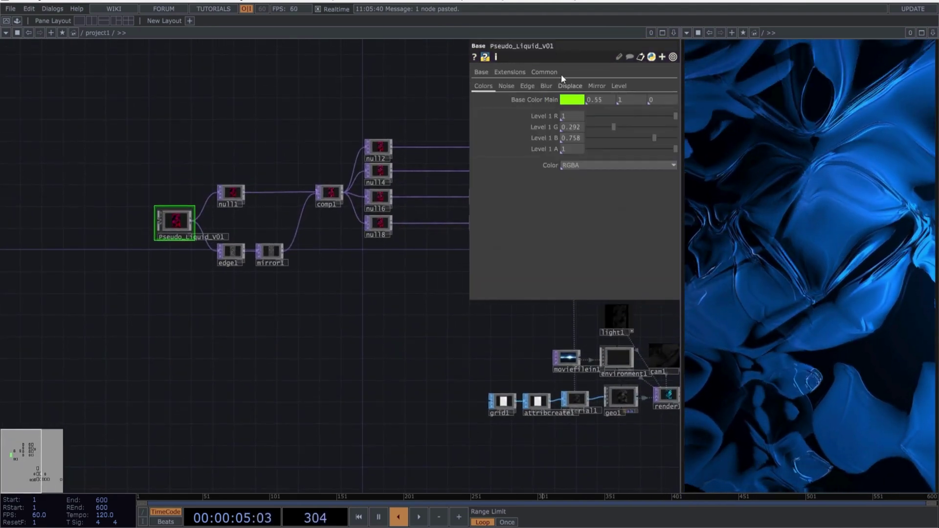
left_click(492, 86)
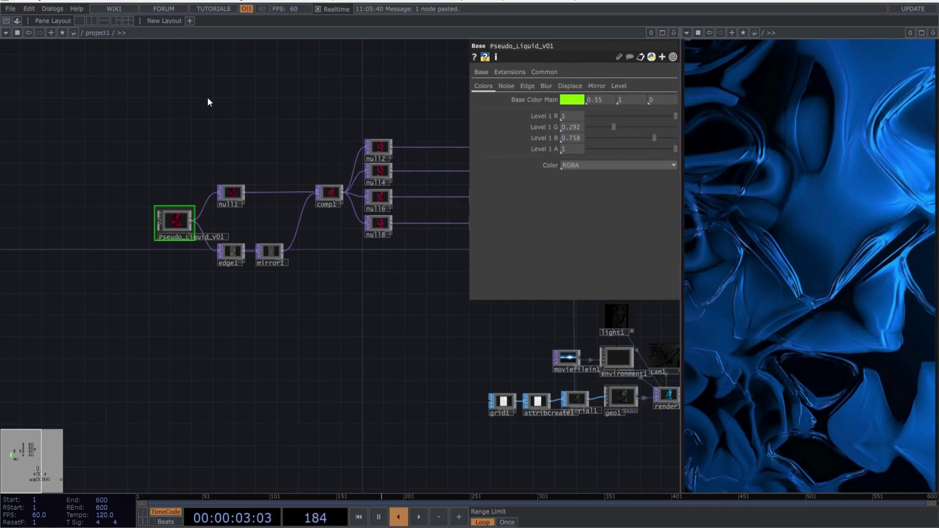
left_click(17, 21)
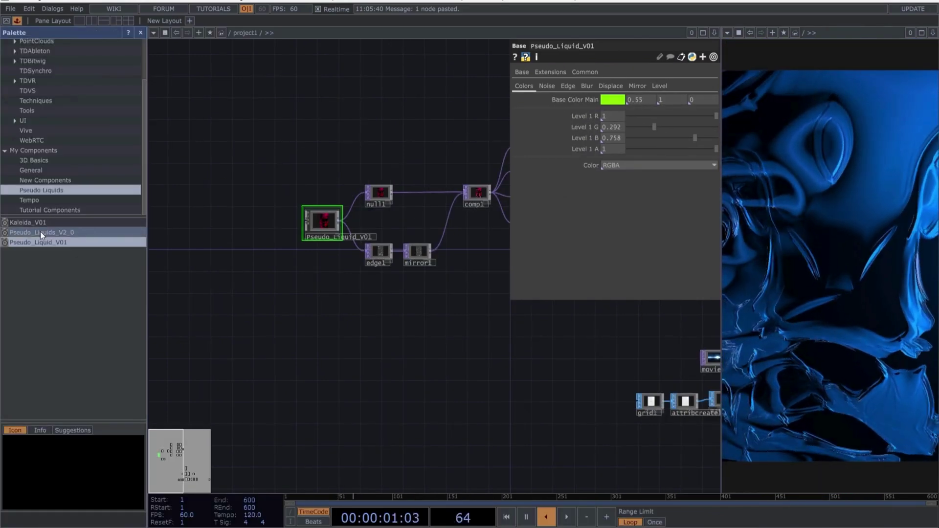
left_click_drag(236, 278, 239, 281)
left_click(140, 32)
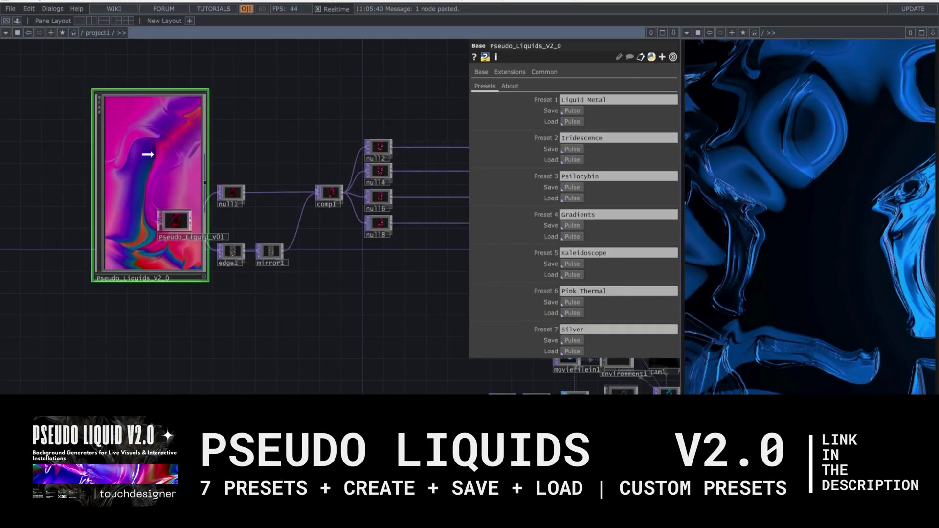
Step: Move Pseudo_Liquids_V2_0 clear of the other nodes and wire its output to null1 and edge1, replacing Pseudo_Liquid_V01 as source
left_click_drag(154, 155, 195, 355)
left_click_drag(333, 314, 389, 245)
left_click_drag(218, 235, 137, 107)
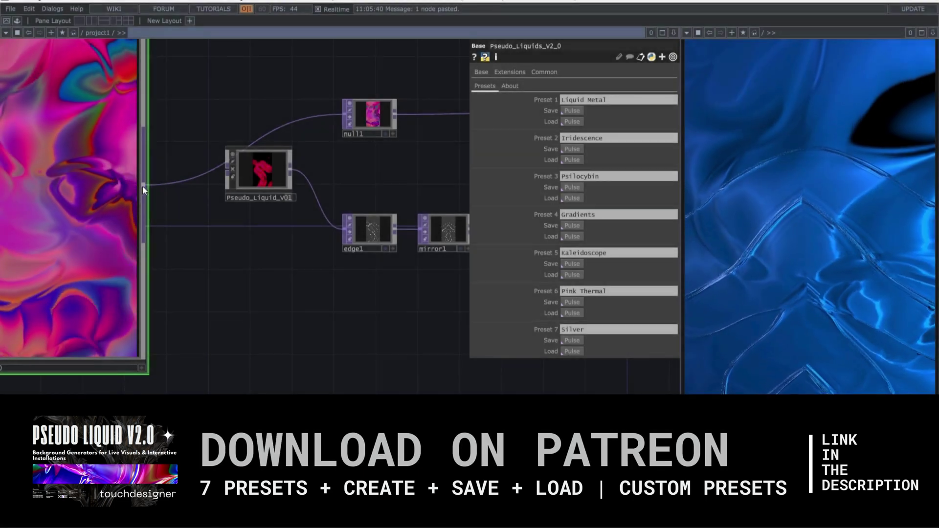
left_click_drag(142, 187, 322, 224)
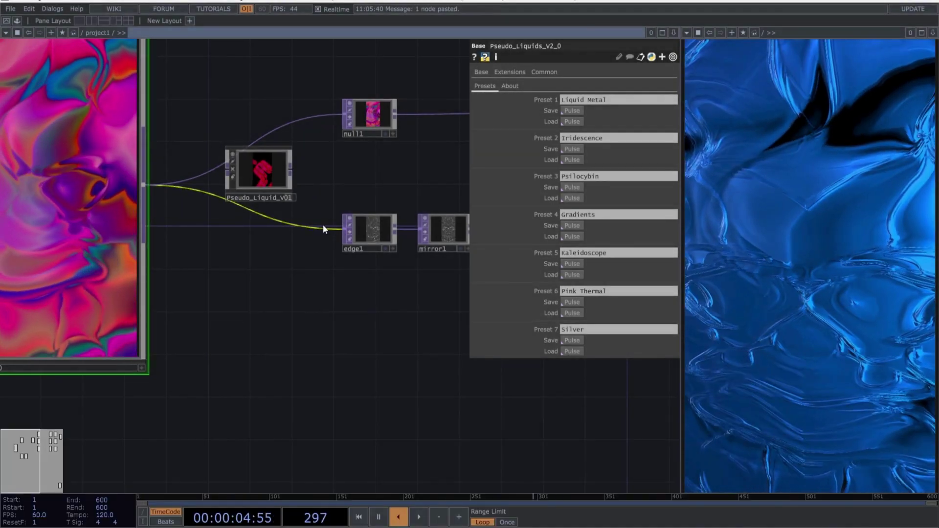
Step: Load the Iridescence, Psilocybin, Kaleidoscope, Pink Thermal and Silver presets of Pseudo_Liquids_V2_0 in turn and settle on Pink Thermal
scroll(310, 289, "down", 4)
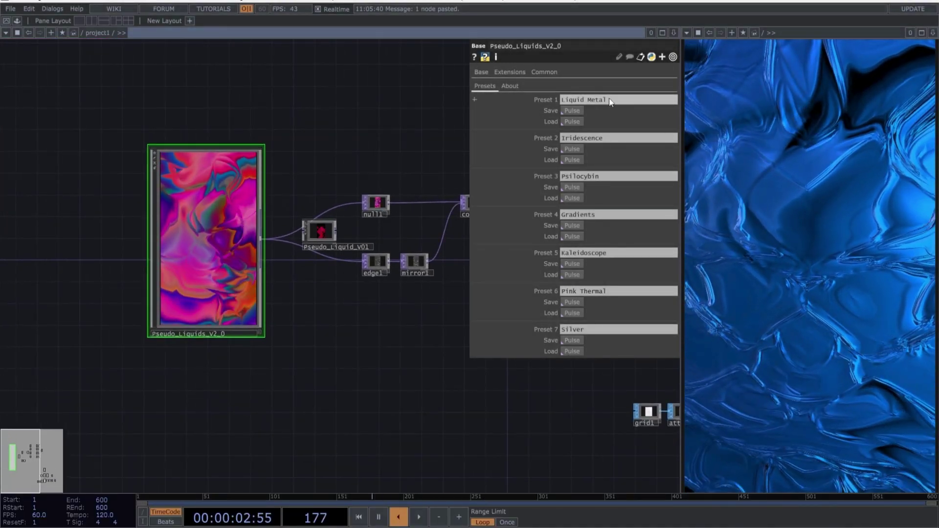
left_click(572, 160)
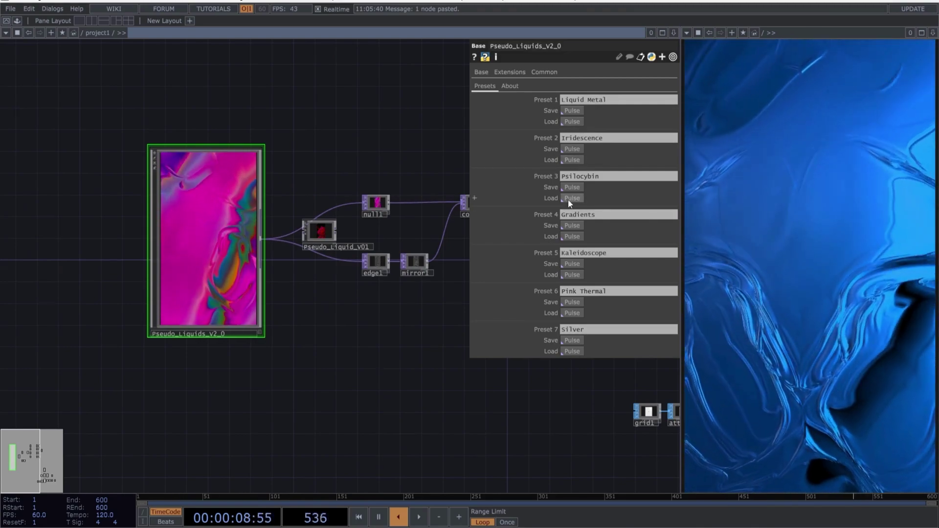
left_click(569, 200)
left_click(576, 274)
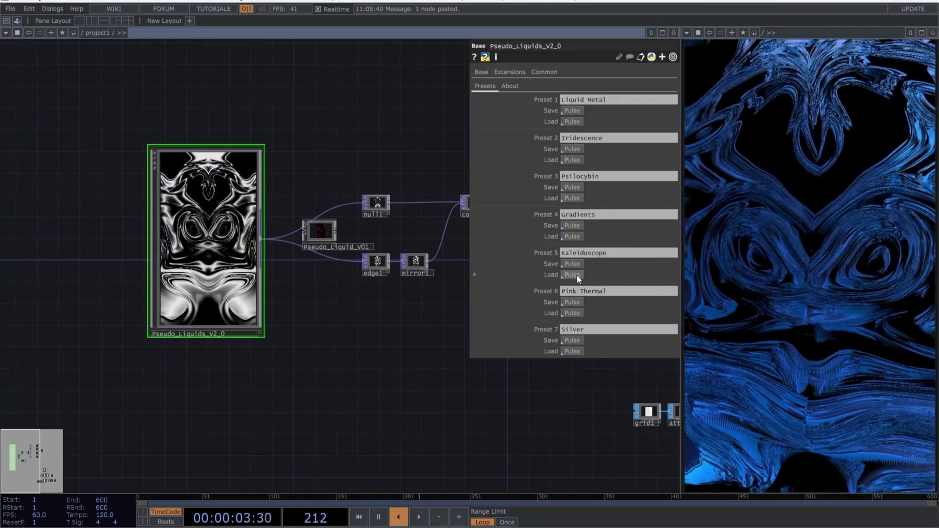
left_click(574, 312)
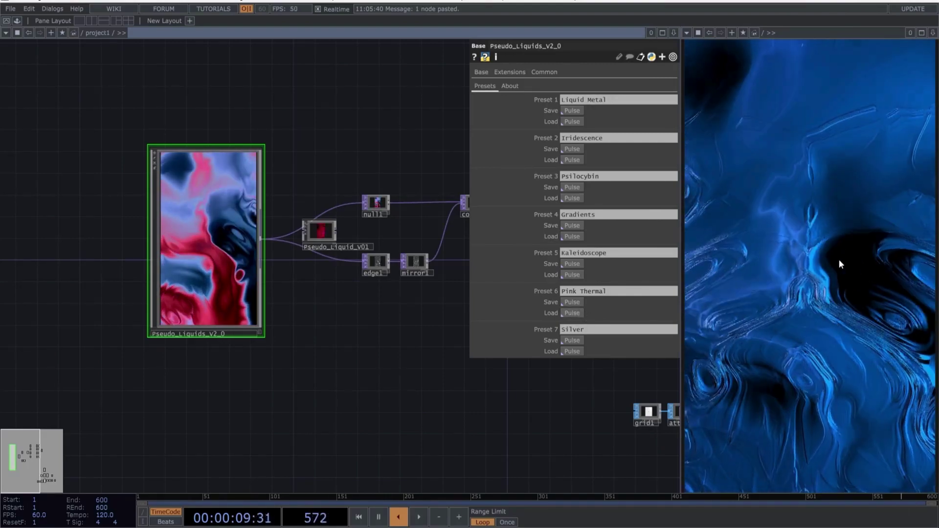
left_click(573, 351)
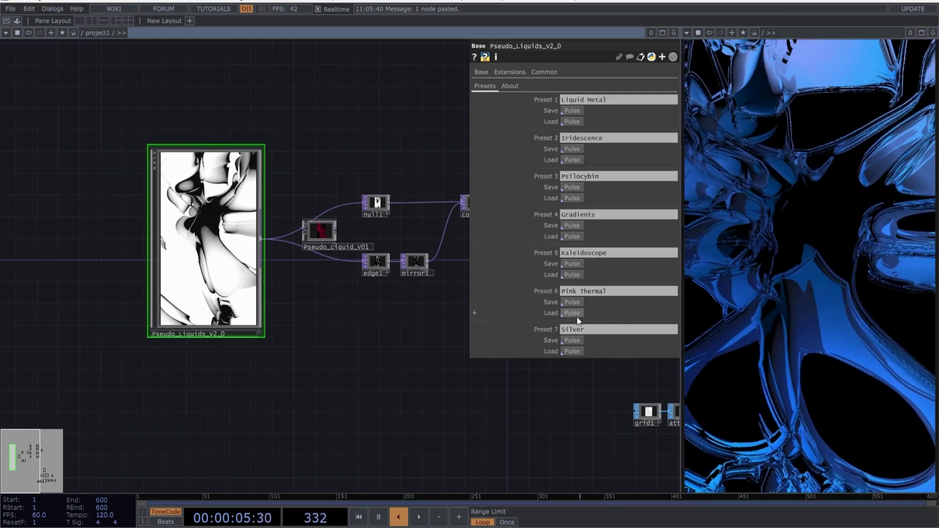
left_click(576, 315)
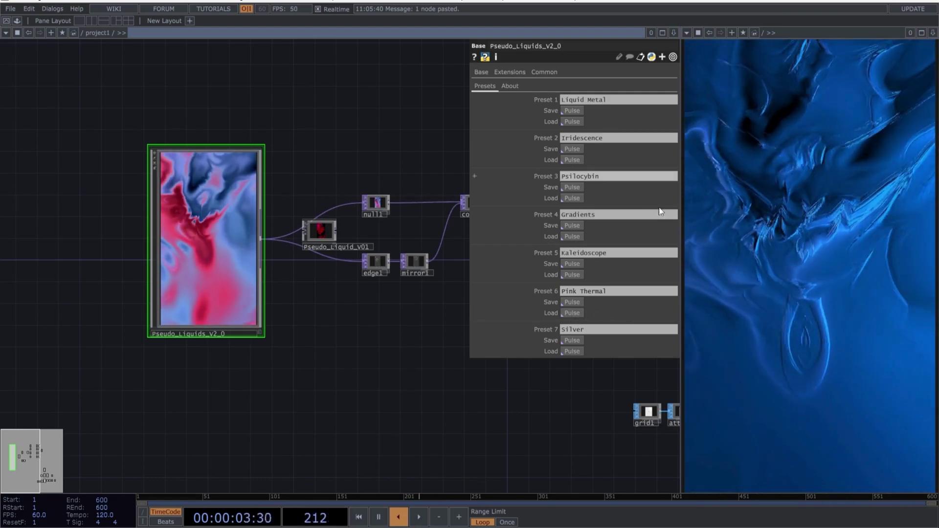
Step: Try a Bump Scale of 20 on the pbr1 material and settle on 10
scroll(439, 163, "down", 3)
left_click_drag(438, 163, 141, 182)
scroll(350, 192, "up", 6)
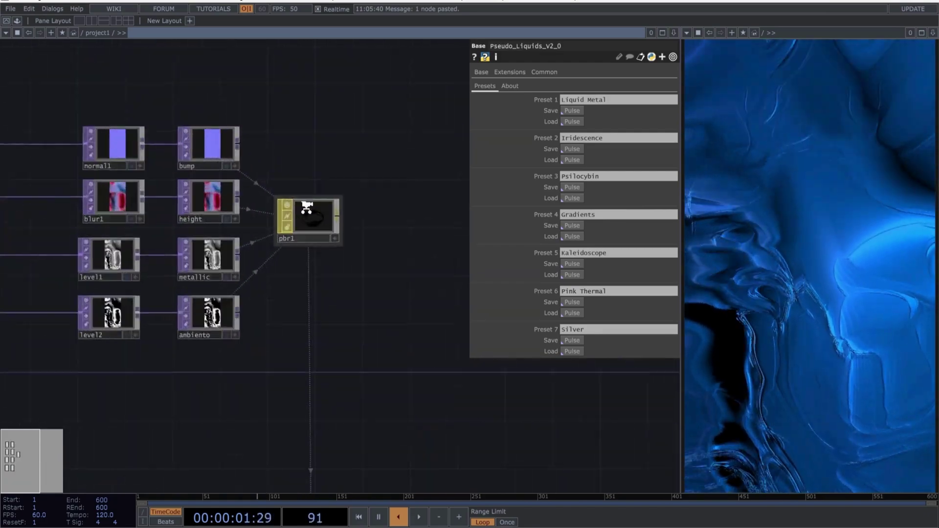
left_click(312, 222)
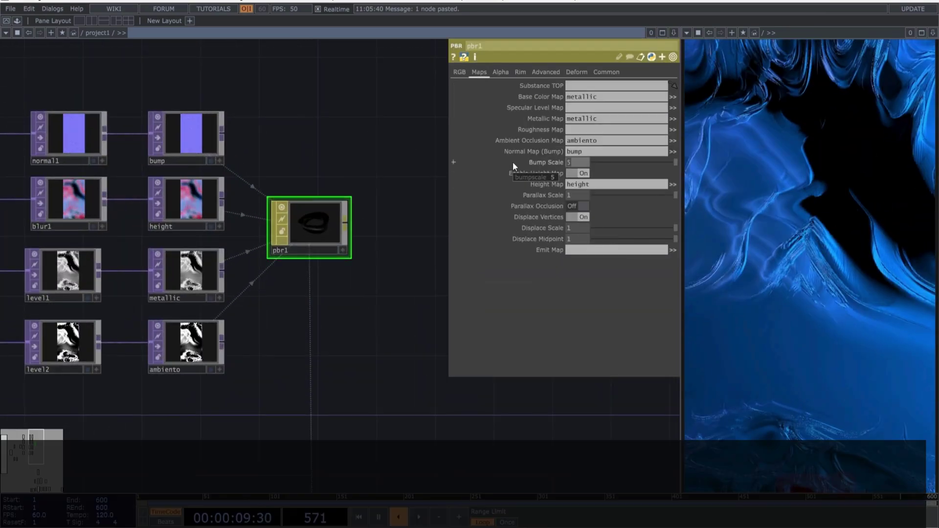
type("20")
key("Return")
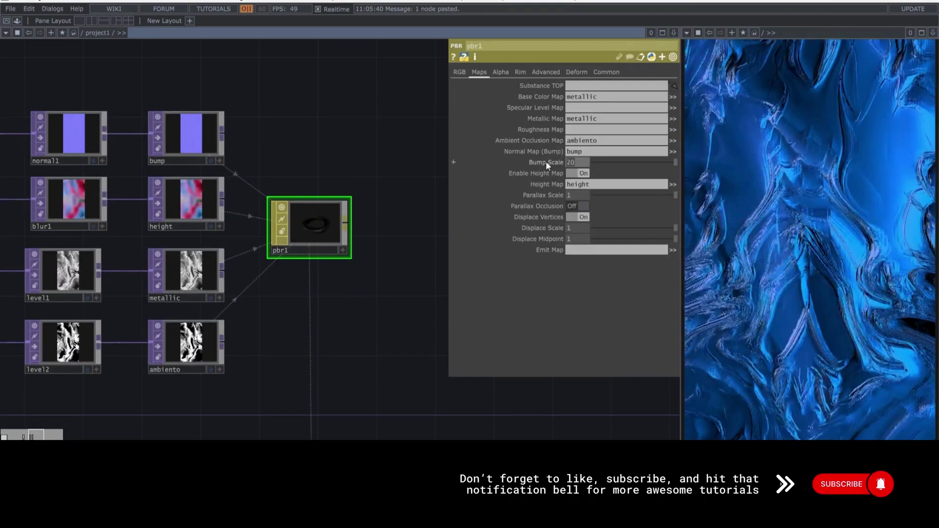
type("10")
key("Return")
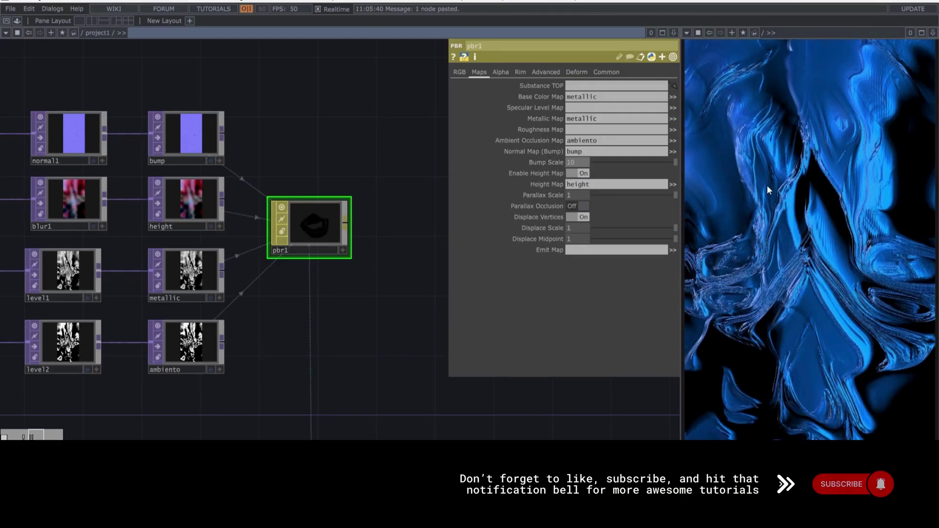